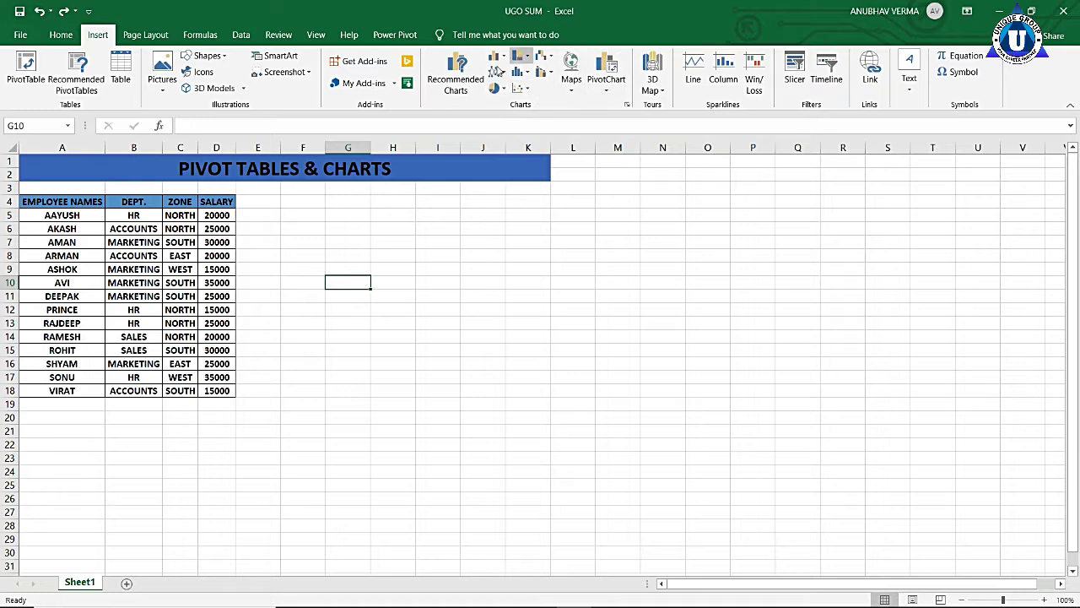
- Select the employee table A4:D18
{"action": "left_click", "coordinate": [615, 90]}
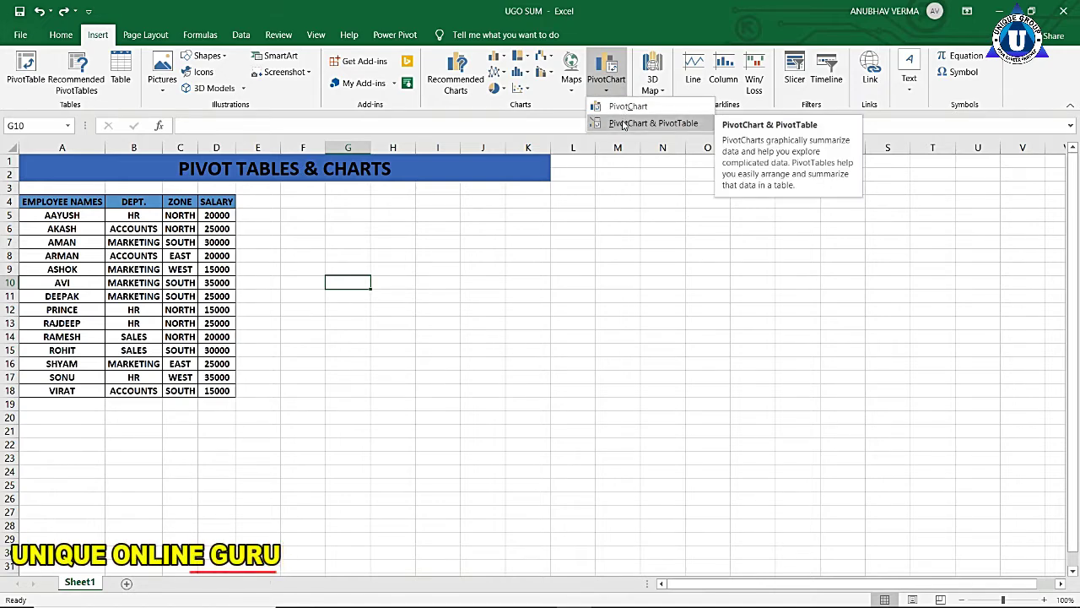
{"action": "left_click", "coordinate": [516, 290]}
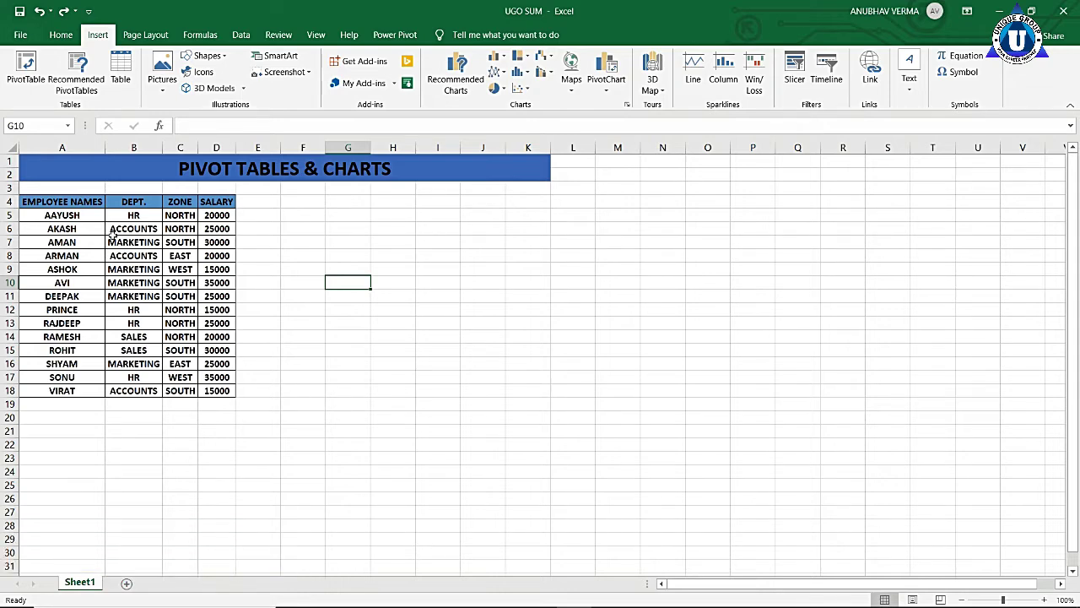
{"action": "mouse_move", "coordinate": [85, 200]}
{"action": "left_mouse_down"}
{"action": "mouse_move", "coordinate": [99, 382]}
{"action": "mouse_move", "coordinate": [206, 390]}
{"action": "left_mouse_up"}
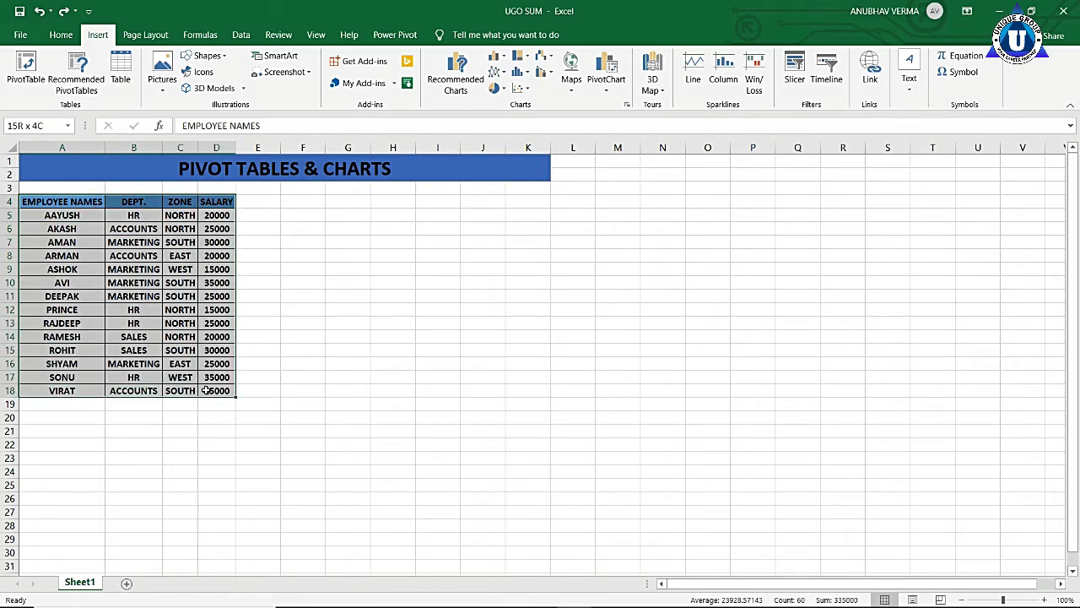
- Insert a PivotChart & PivotTable, placing the table on the existing worksheet at G11
{"action": "left_click", "coordinate": [613, 95]}
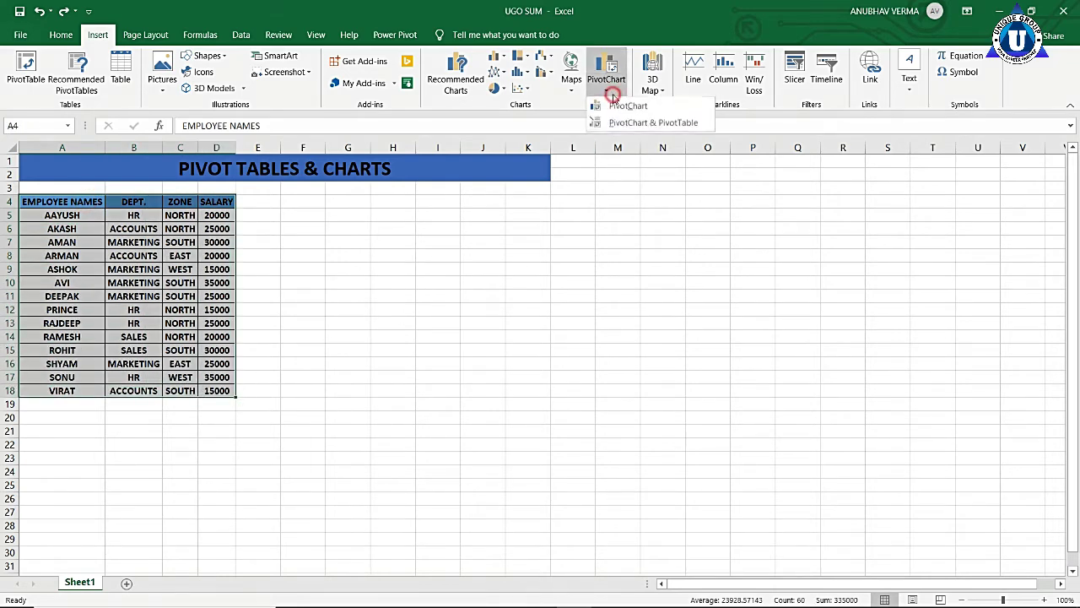
{"action": "left_click", "coordinate": [612, 122]}
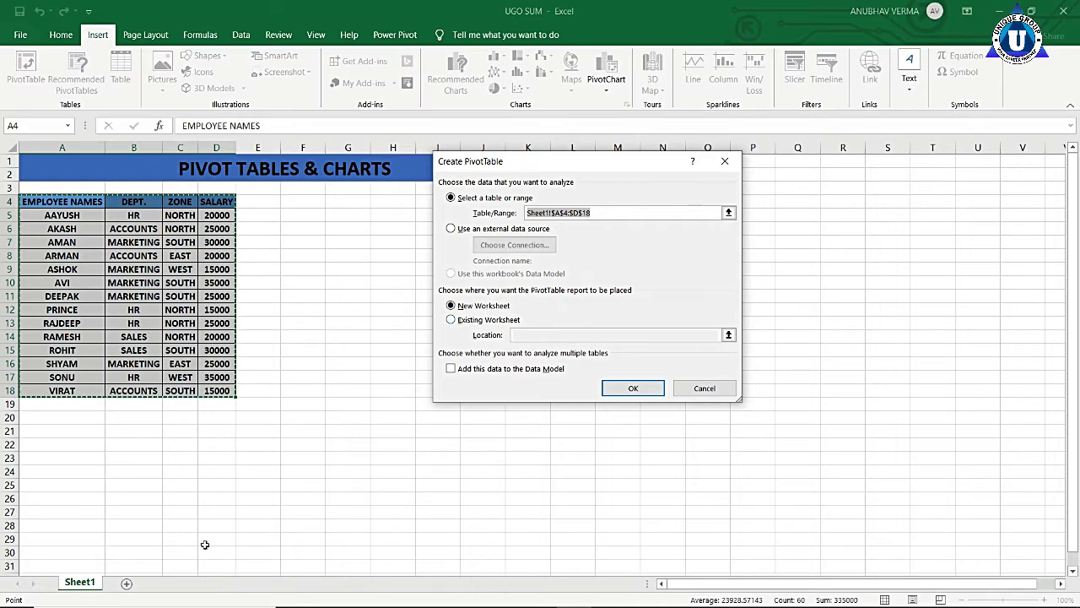
{"action": "left_click", "coordinate": [451, 320]}
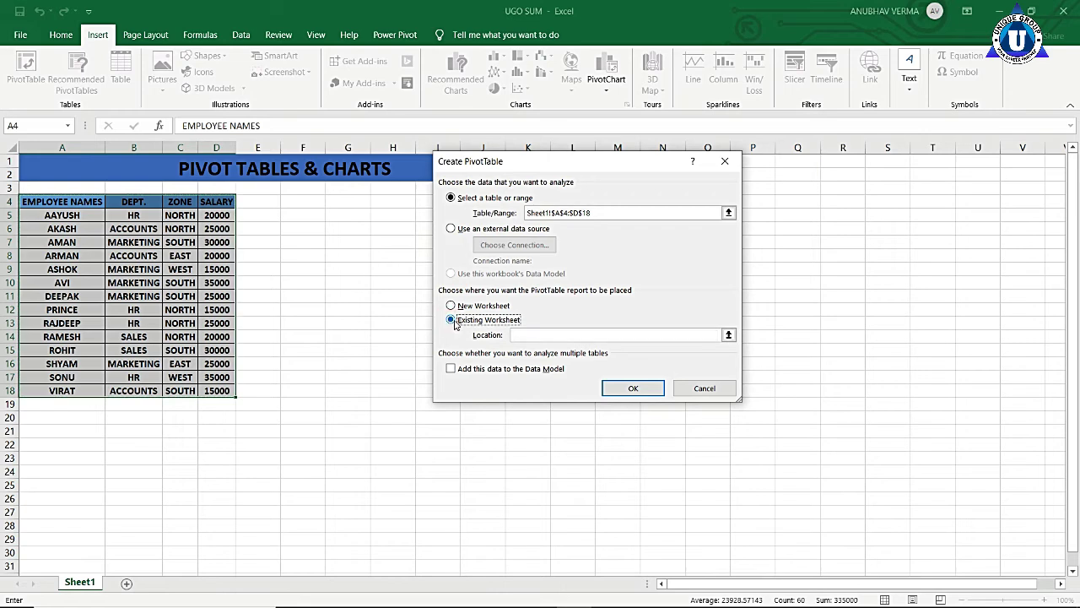
{"action": "left_click", "coordinate": [534, 336]}
{"action": "left_click", "coordinate": [368, 296]}
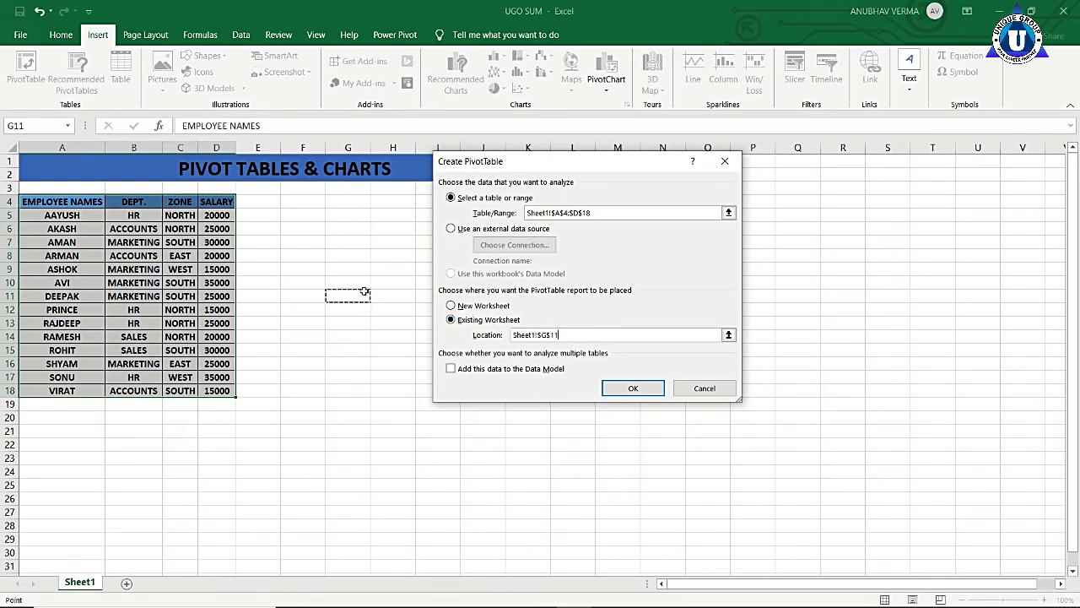
{"action": "left_click", "coordinate": [656, 392]}
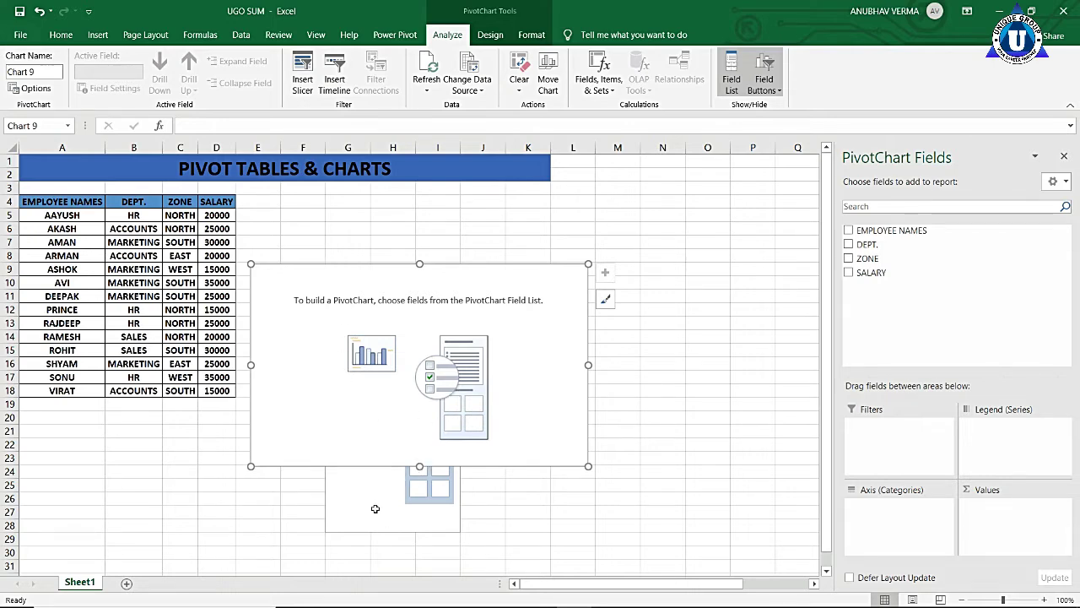
- Plot Sum of SALARY by EMPLOYEE NAMES without ZONE or DEPT., and move the chart right
{"action": "left_click", "coordinate": [848, 231]}
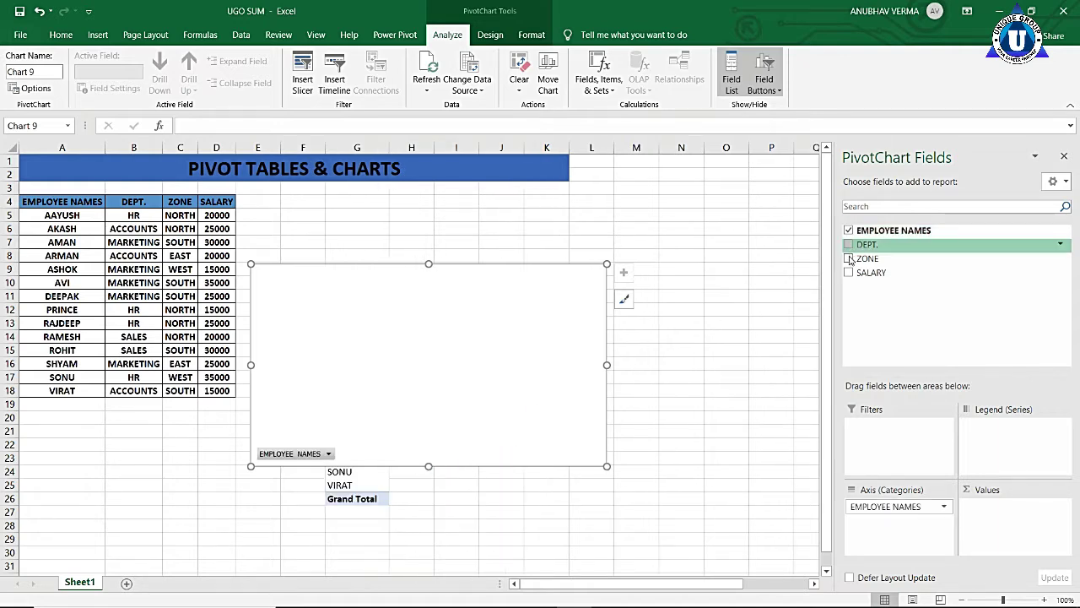
{"action": "left_click", "coordinate": [849, 258]}
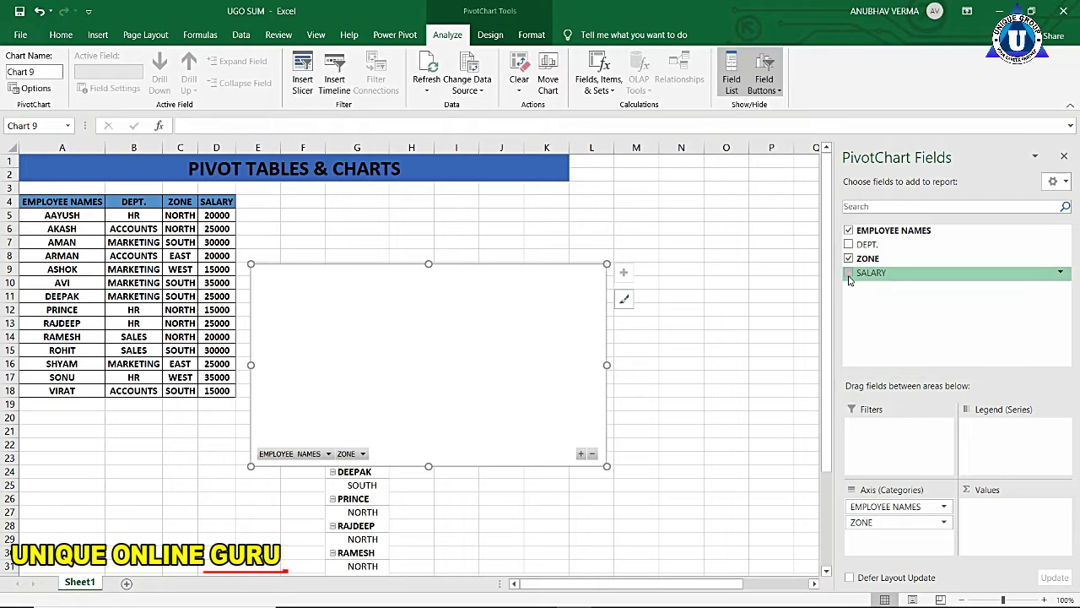
{"action": "left_click", "coordinate": [849, 272]}
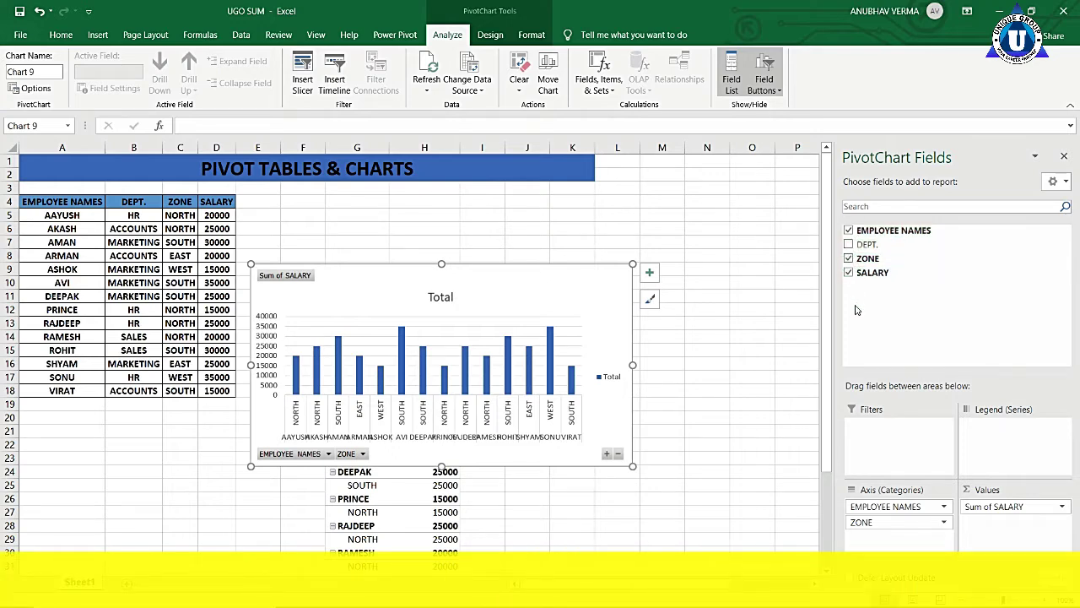
{"action": "left_click", "coordinate": [848, 258]}
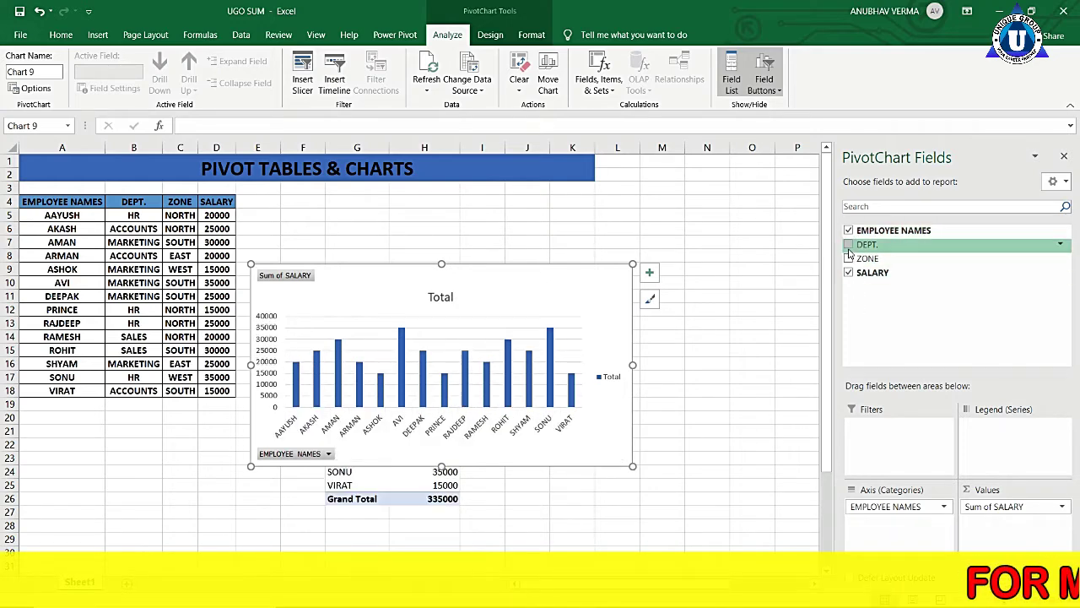
{"action": "left_click", "coordinate": [849, 245]}
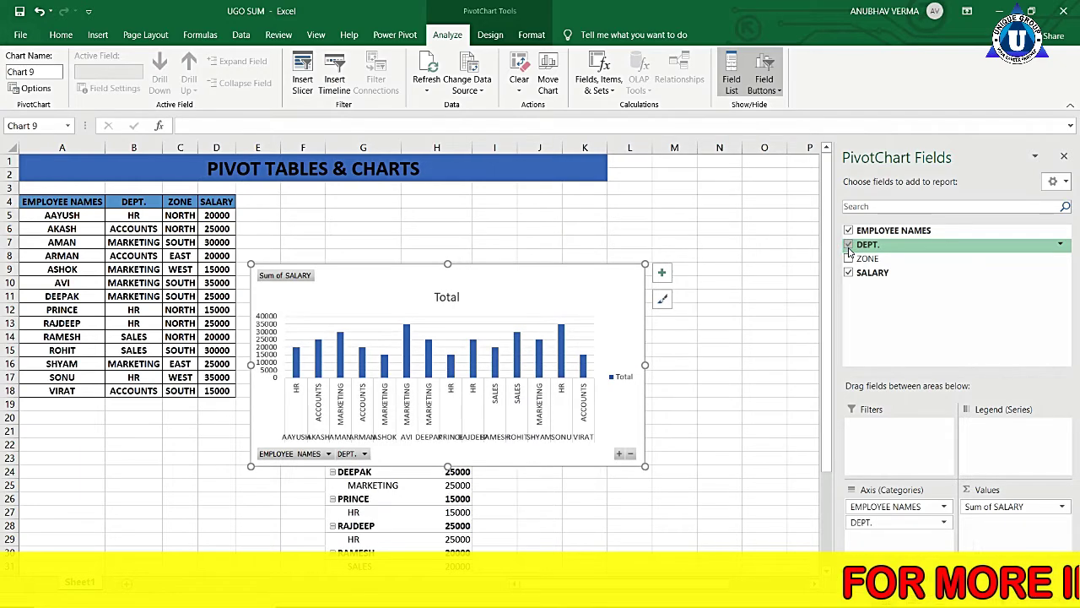
{"action": "left_click", "coordinate": [848, 245]}
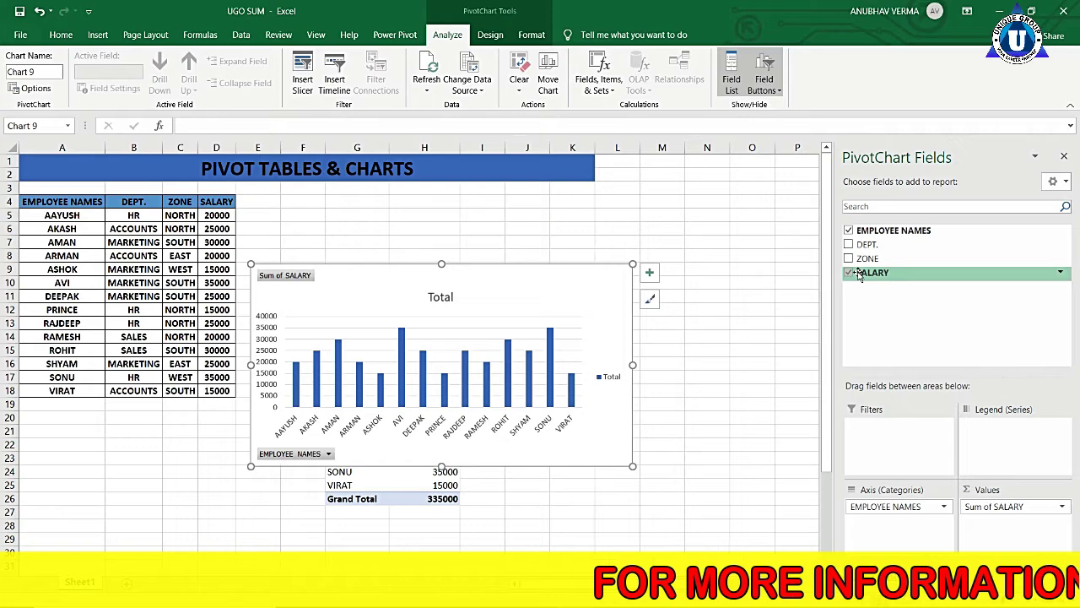
{"action": "left_click", "coordinate": [1065, 153]}
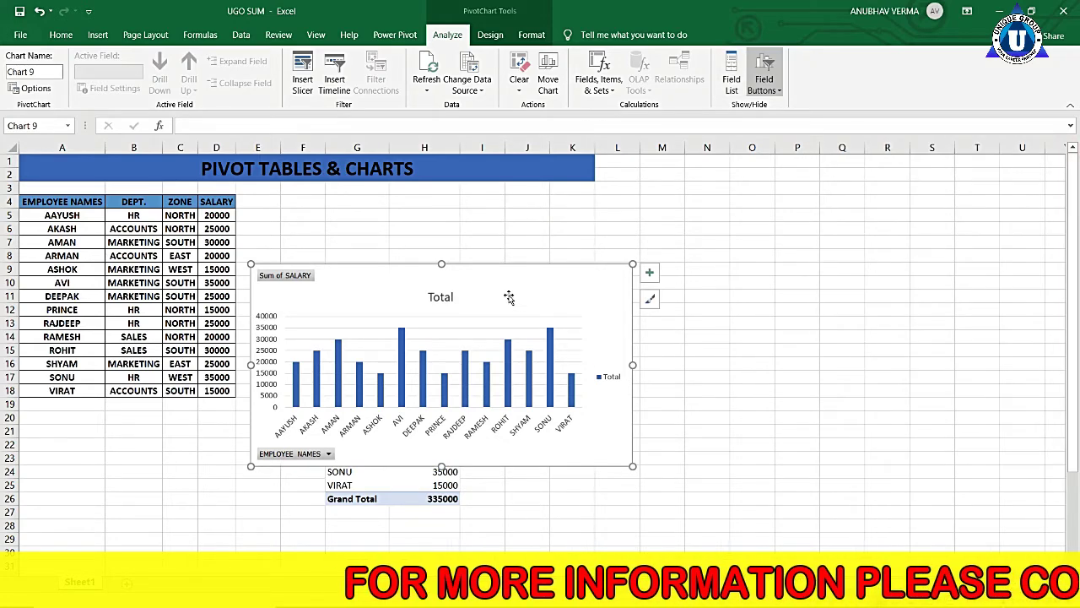
{"action": "left_click_drag", "start_coordinate": [507, 294], "coordinate": [826, 218]}
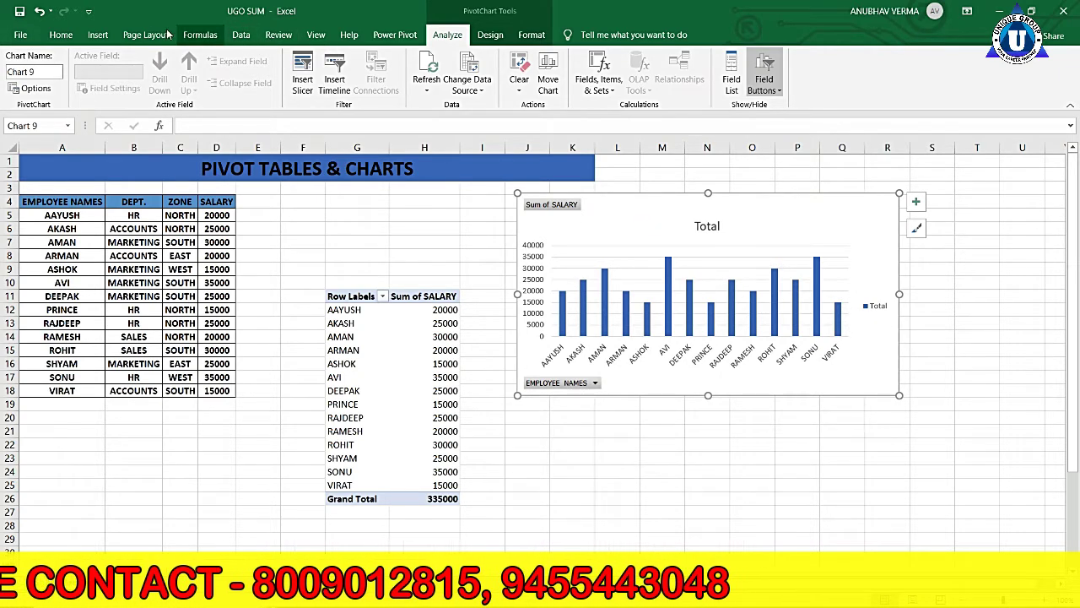
- Change the PivotChart type to 3-D Pie
{"action": "left_click", "coordinate": [98, 38]}
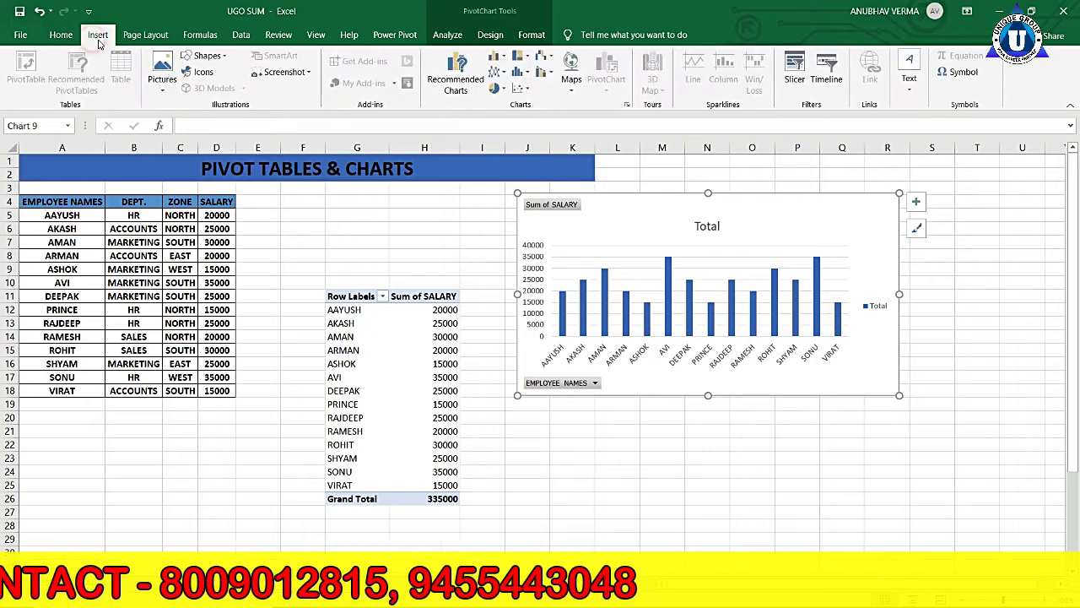
{"action": "left_click", "coordinate": [493, 88]}
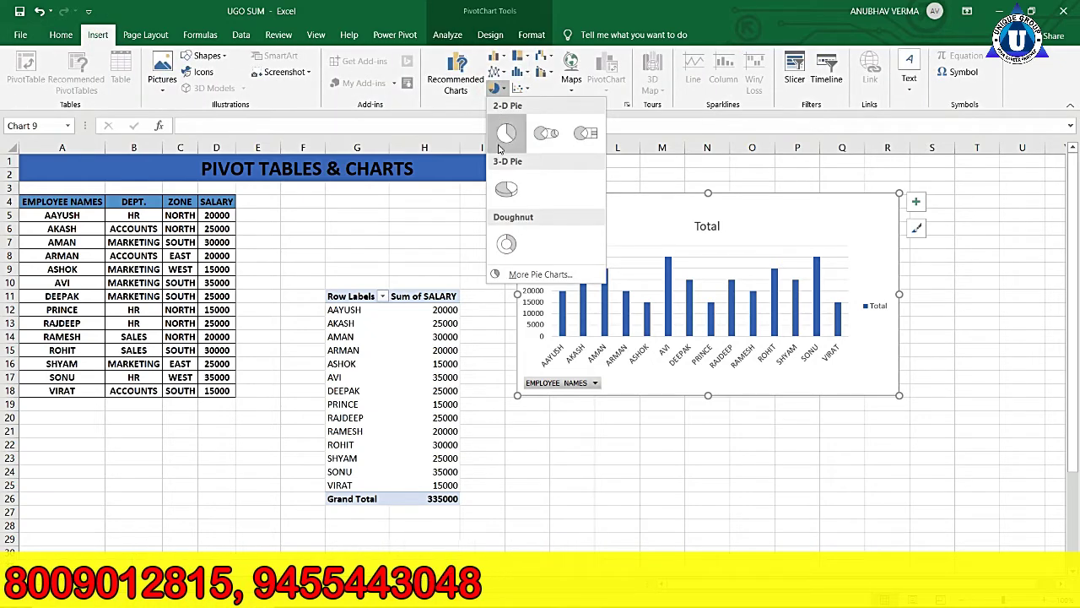
{"action": "left_click", "coordinate": [505, 190]}
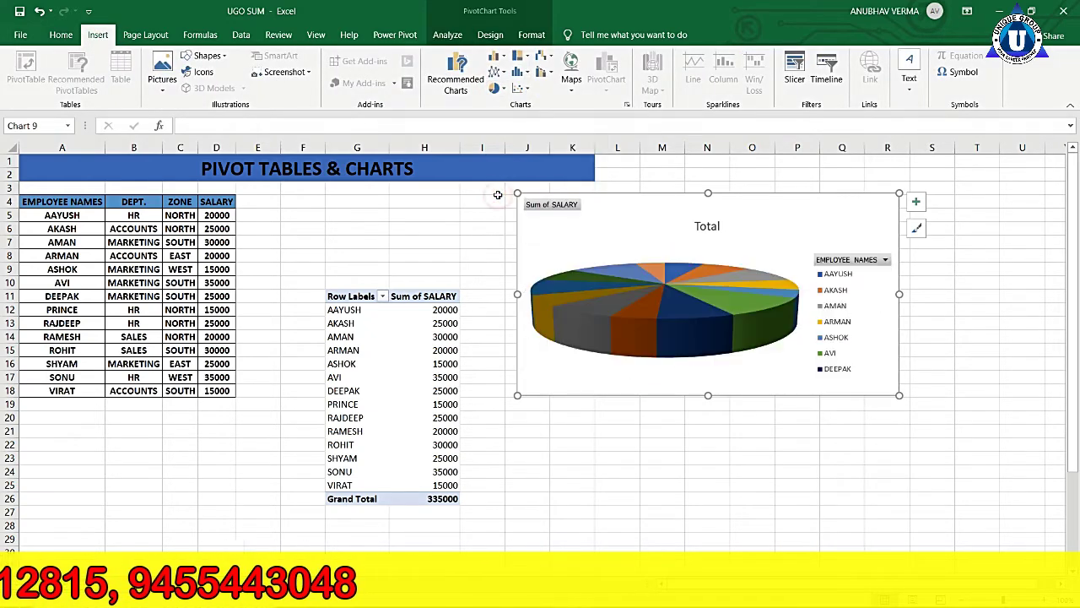
- Try exploding the pie and the DEEPAK slice, then undo to keep the pie whole
{"action": "left_click", "coordinate": [682, 336]}
{"action": "left_click_drag", "start_coordinate": [682, 336], "coordinate": [686, 355]}
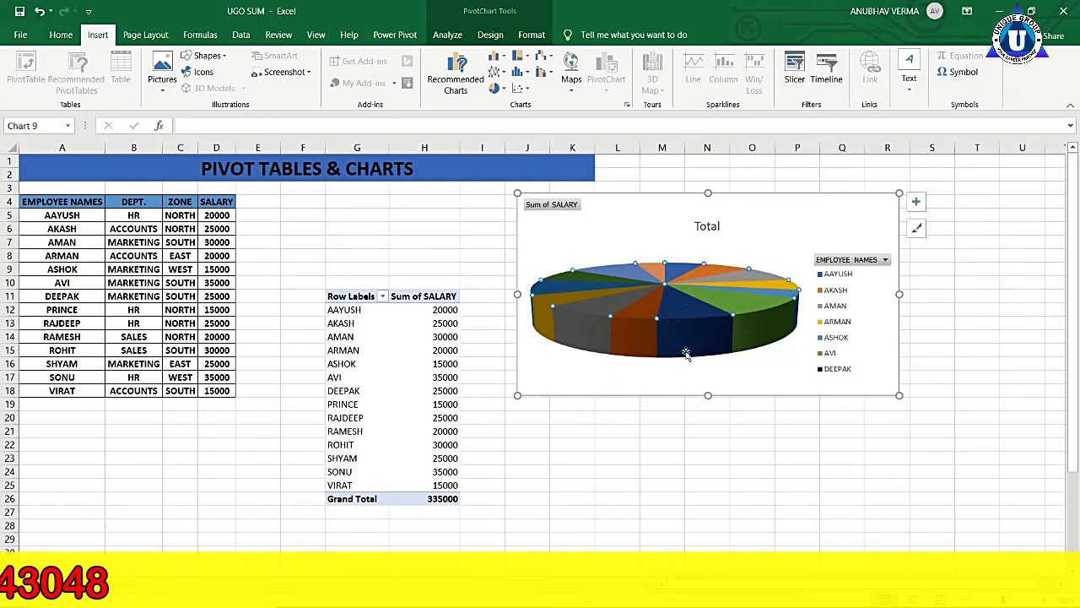
{"action": "left_click", "coordinate": [688, 352]}
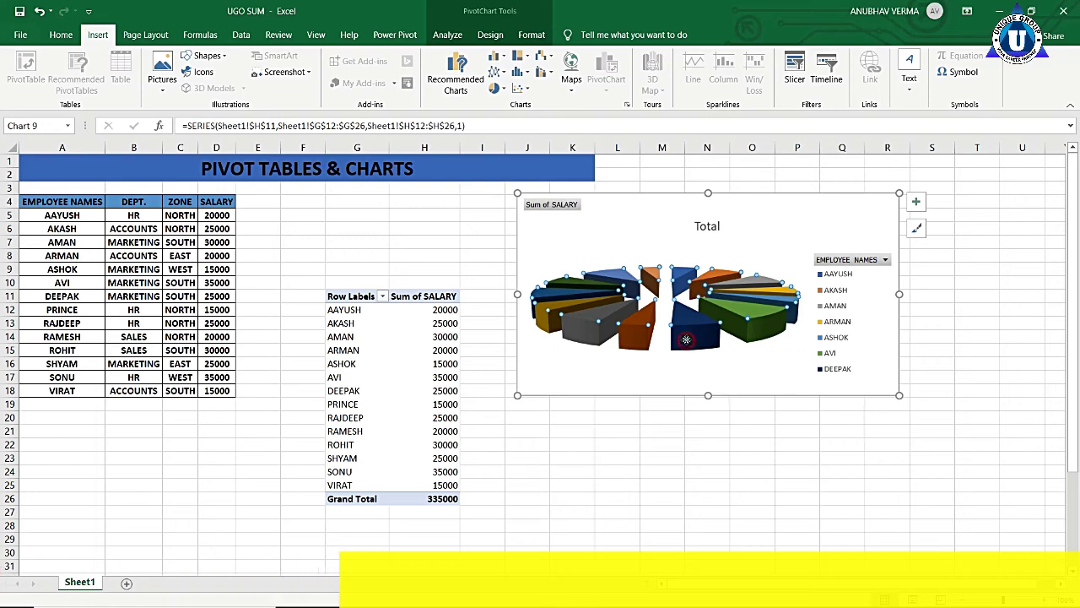
{"action": "mouse_move", "coordinate": [687, 351]}
{"action": "left_mouse_down"}
{"action": "mouse_move", "coordinate": [683, 316]}
{"action": "mouse_move", "coordinate": [689, 354]}
{"action": "left_mouse_up"}
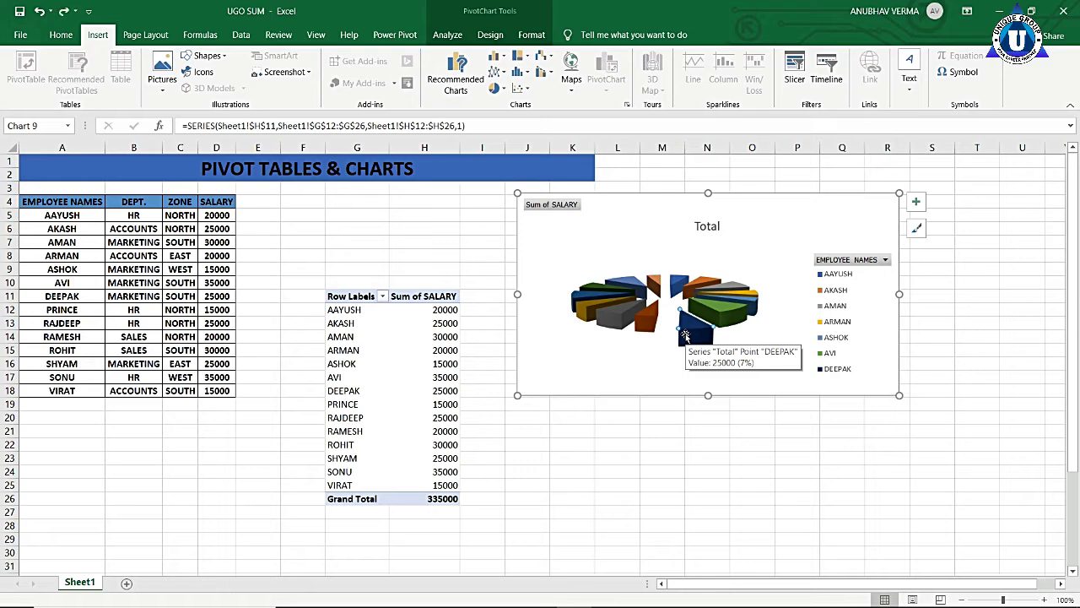
{"action": "key", "text": "ctrl+z"}
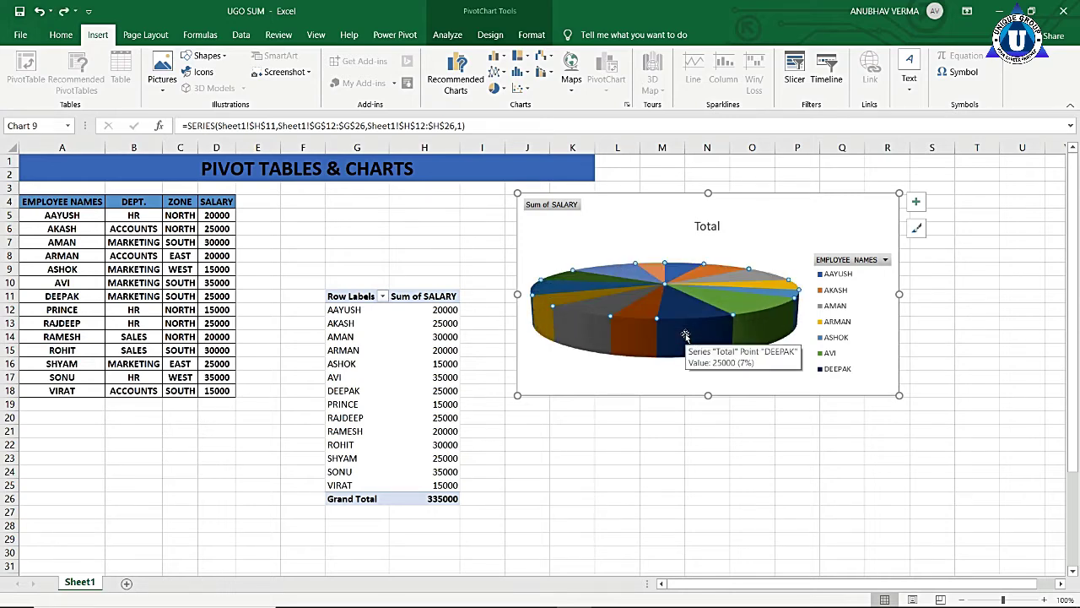
{"action": "left_click", "coordinate": [665, 374]}
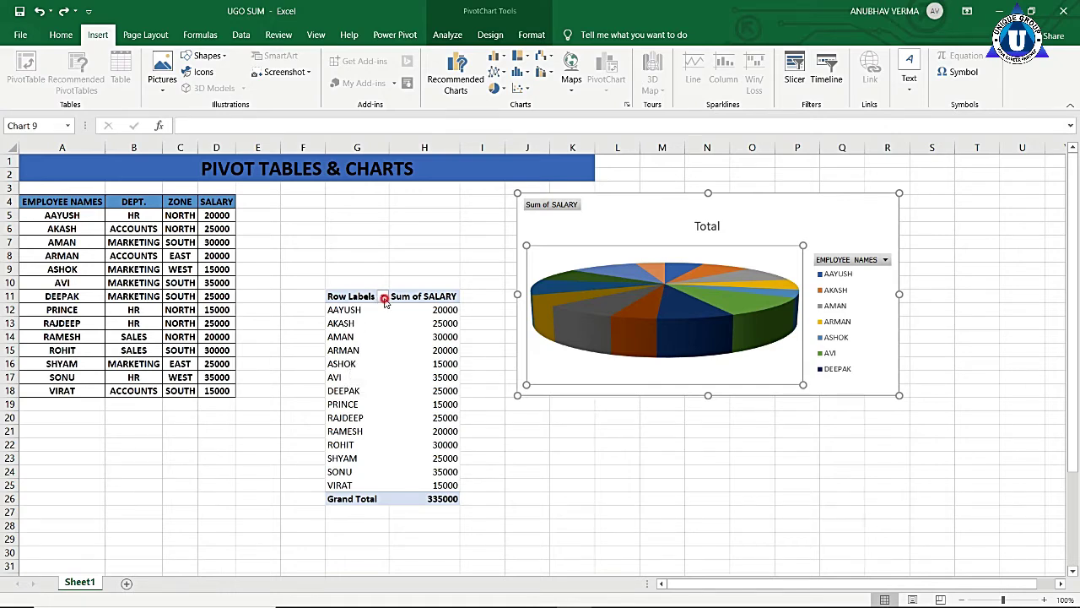
- Filter employee names to only AAYUSH, SONU and VIRAT, giving a 70000 total
{"action": "left_click", "coordinate": [383, 299]}
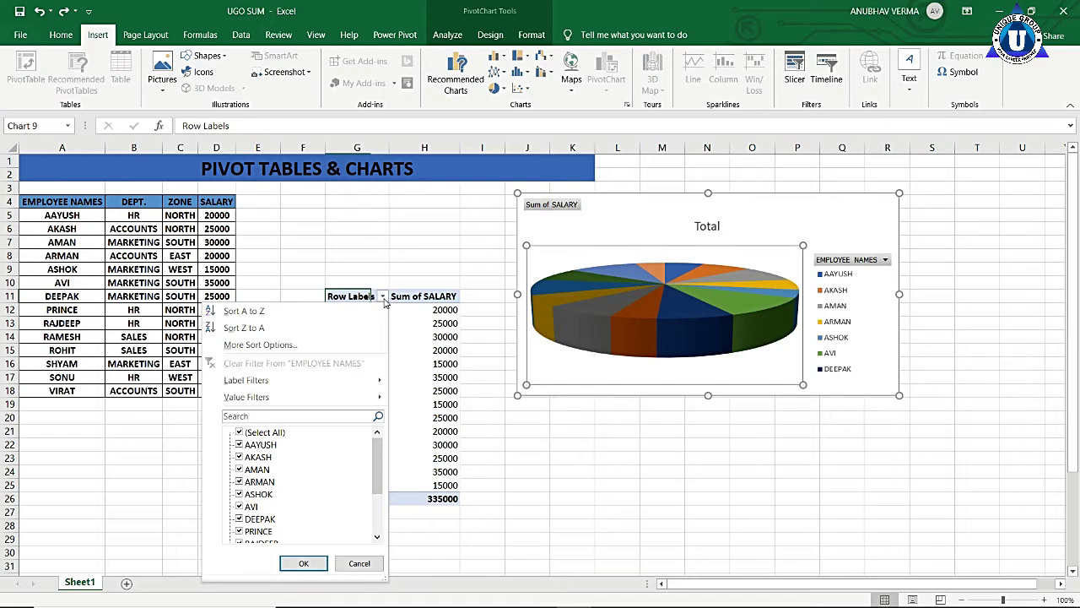
{"action": "left_click", "coordinate": [238, 433]}
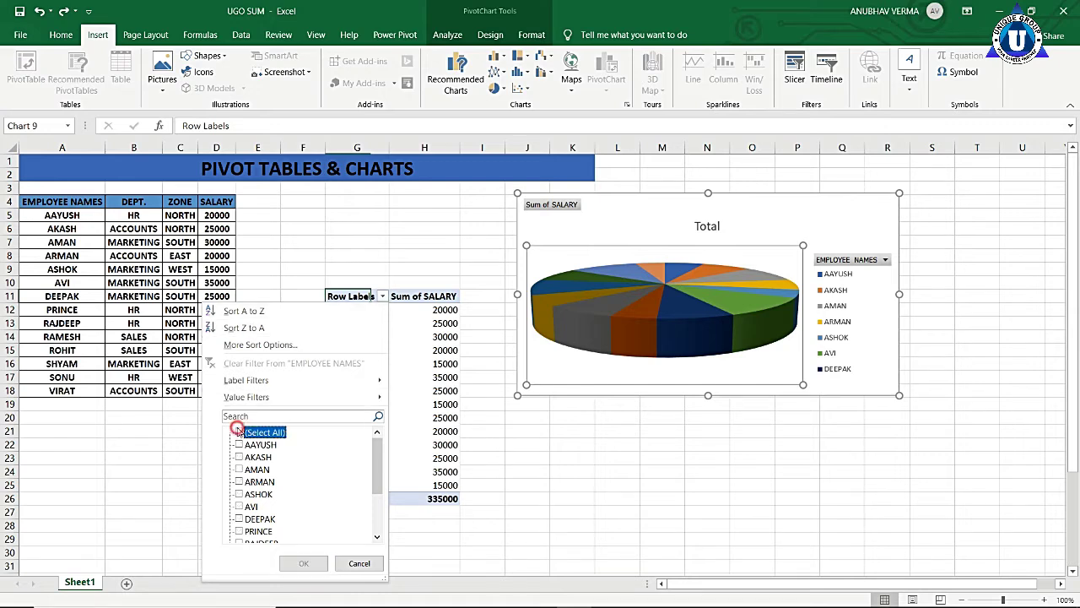
{"action": "left_click", "coordinate": [239, 445]}
{"action": "scroll", "coordinate": [250, 458], "scroll_direction": "down", "scroll_amount": 2}
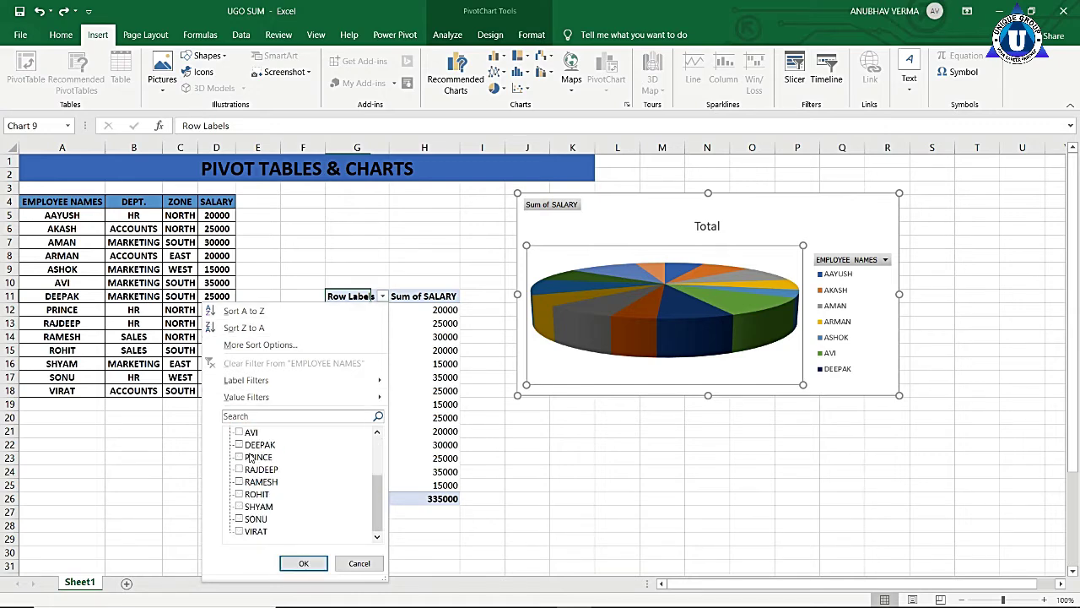
{"action": "left_click", "coordinate": [240, 531]}
{"action": "left_click", "coordinate": [240, 519]}
{"action": "left_click", "coordinate": [286, 563]}
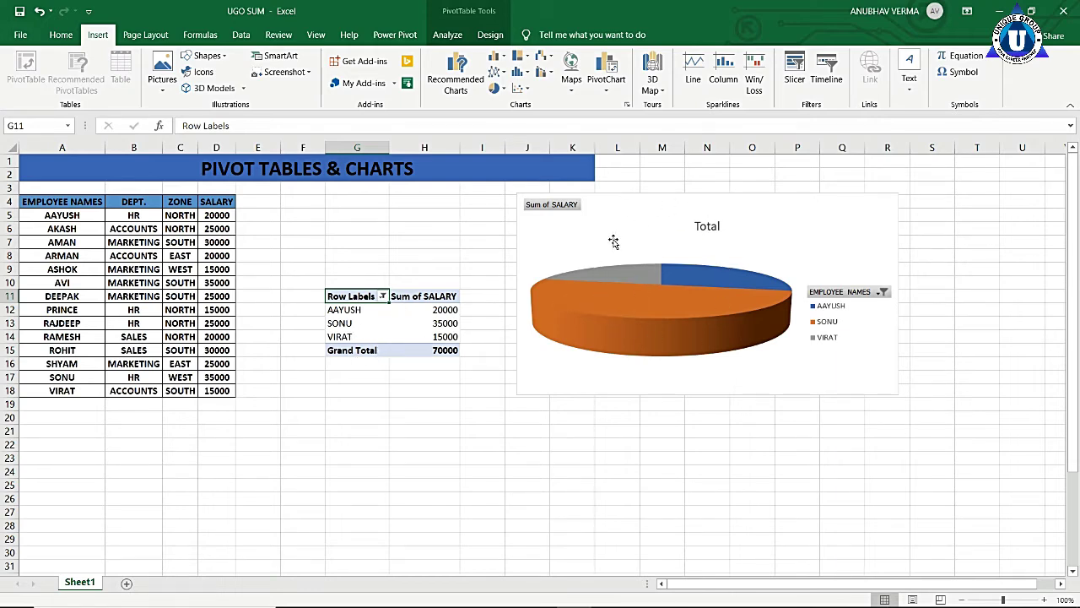
- Move the pie chart left over columns E–K
{"action": "left_click_drag", "start_coordinate": [641, 244], "coordinate": [385, 251]}
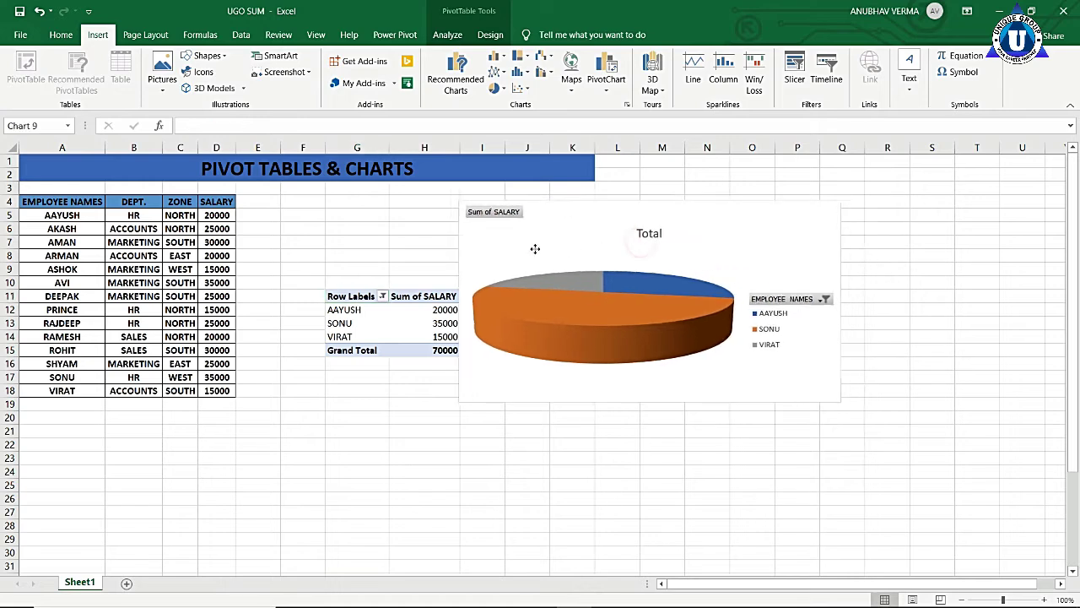
{"action": "mouse_move", "coordinate": [432, 325]}
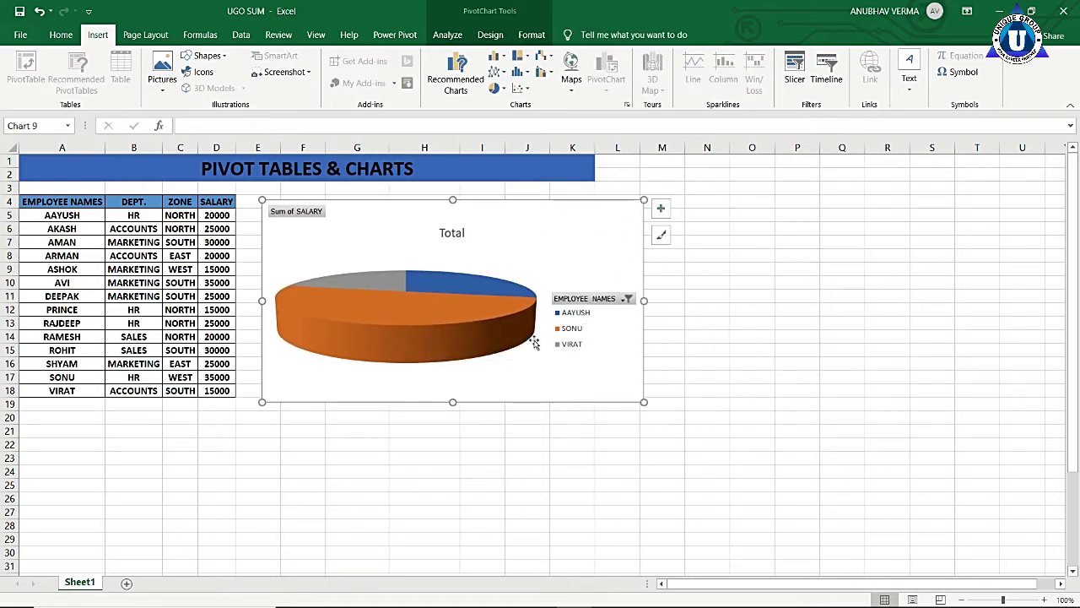
{"action": "mouse_move", "coordinate": [395, 322]}
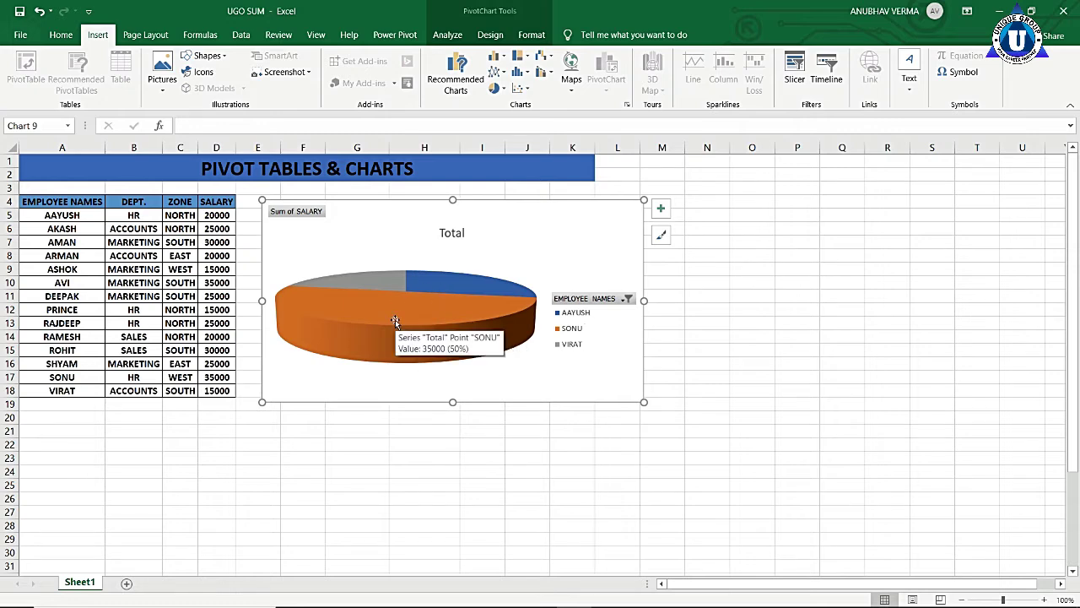
- Add salary data labels (20000, 35000, 15000) to the slices, keeping the Total title
{"action": "left_click", "coordinate": [661, 210]}
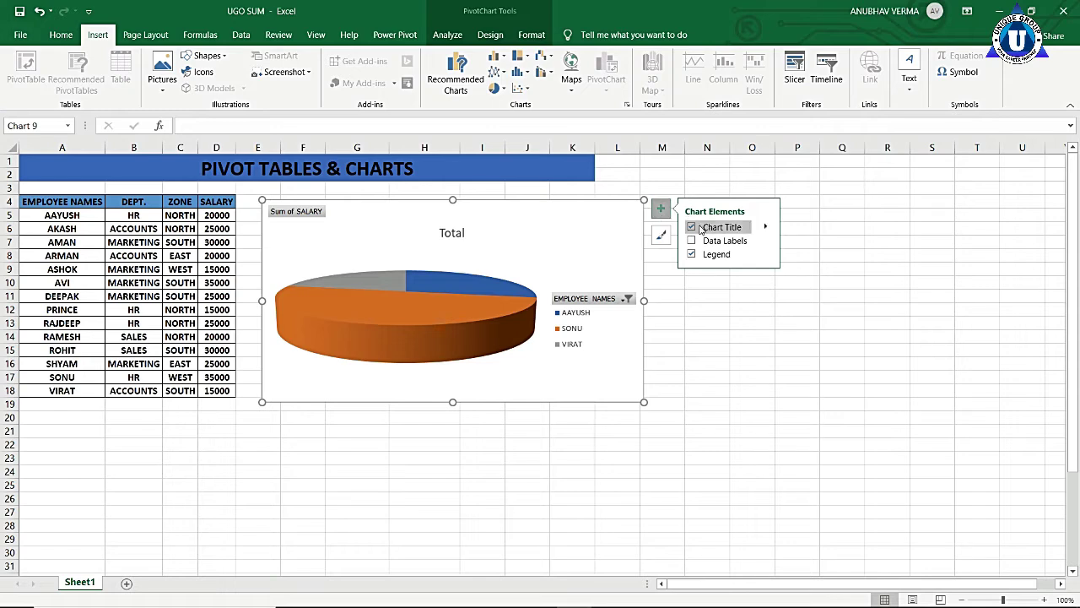
{"action": "left_click", "coordinate": [693, 228]}
{"action": "left_click", "coordinate": [692, 228]}
{"action": "left_click", "coordinate": [766, 227]}
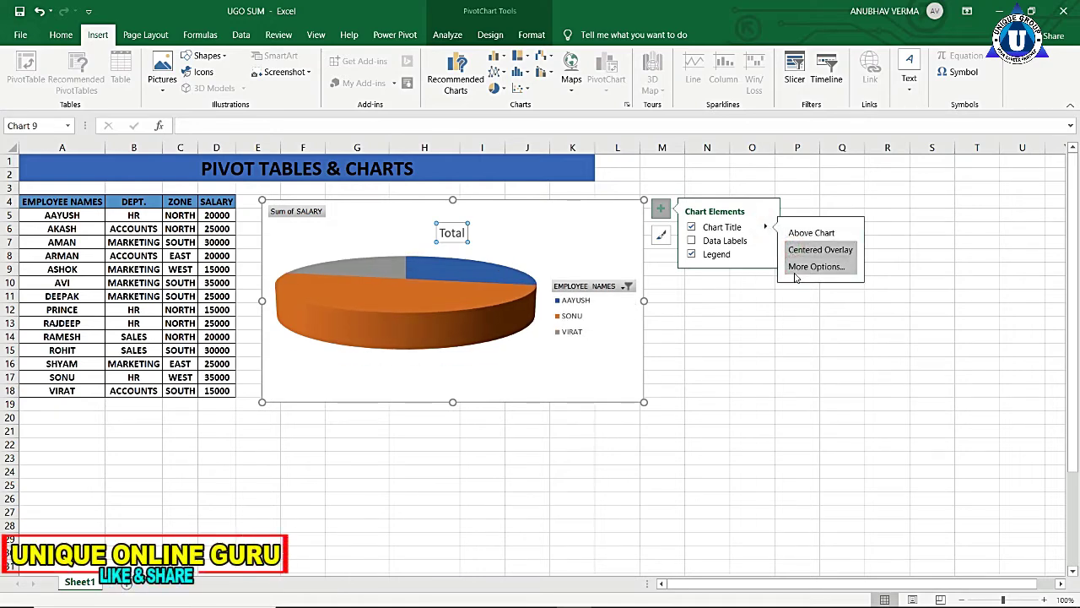
{"action": "left_click", "coordinate": [692, 242]}
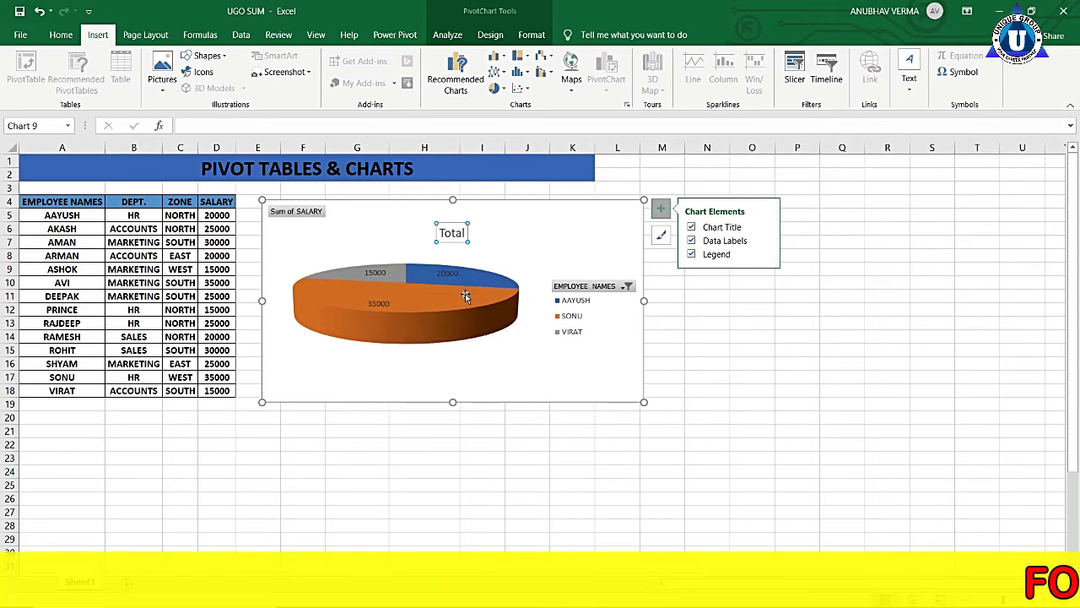
{"action": "mouse_move", "coordinate": [413, 303]}
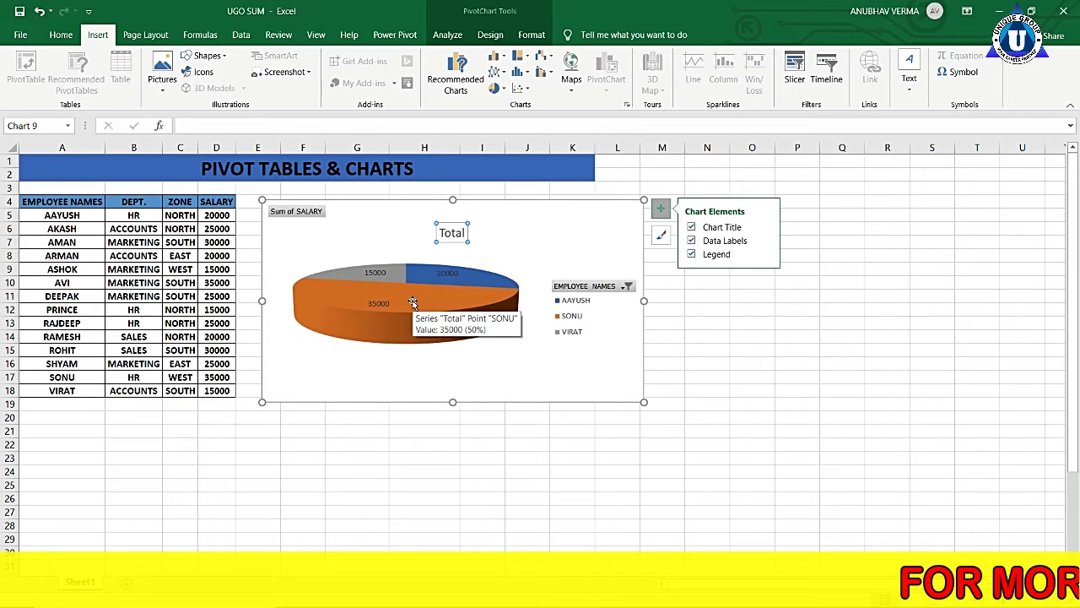
- Switch the pie labels to Data Callout style and bring up the full data label settings
{"action": "left_click", "coordinate": [767, 242]}
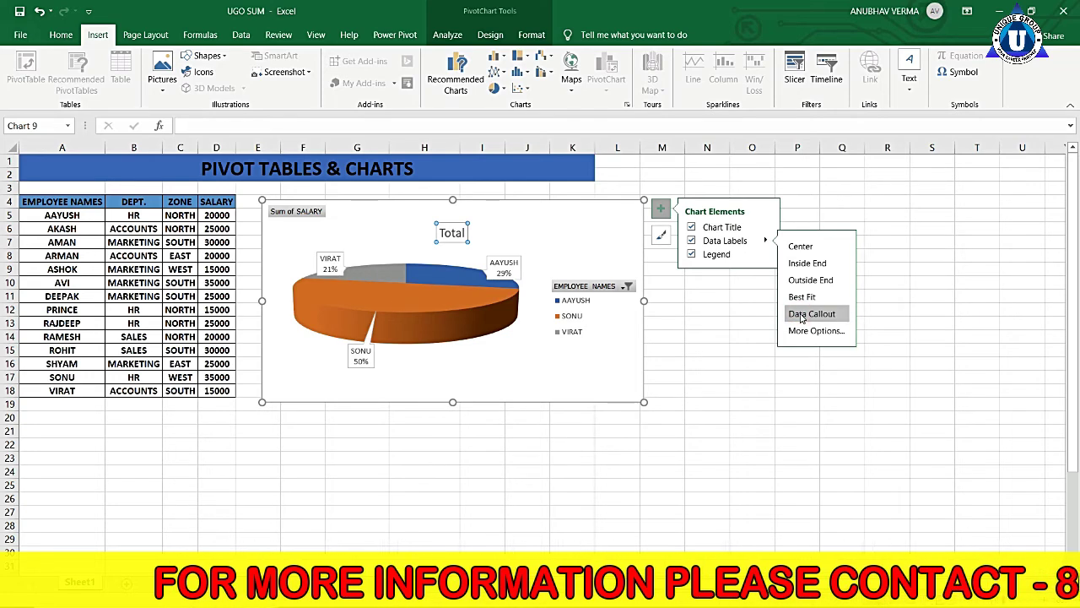
{"action": "left_click", "coordinate": [802, 317]}
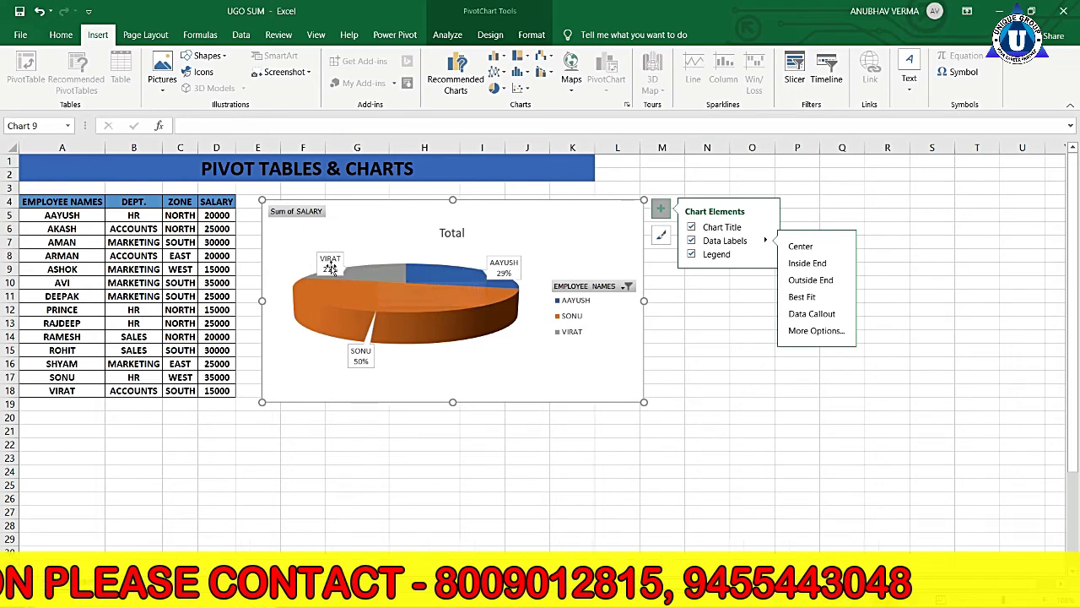
{"action": "left_click", "coordinate": [831, 332]}
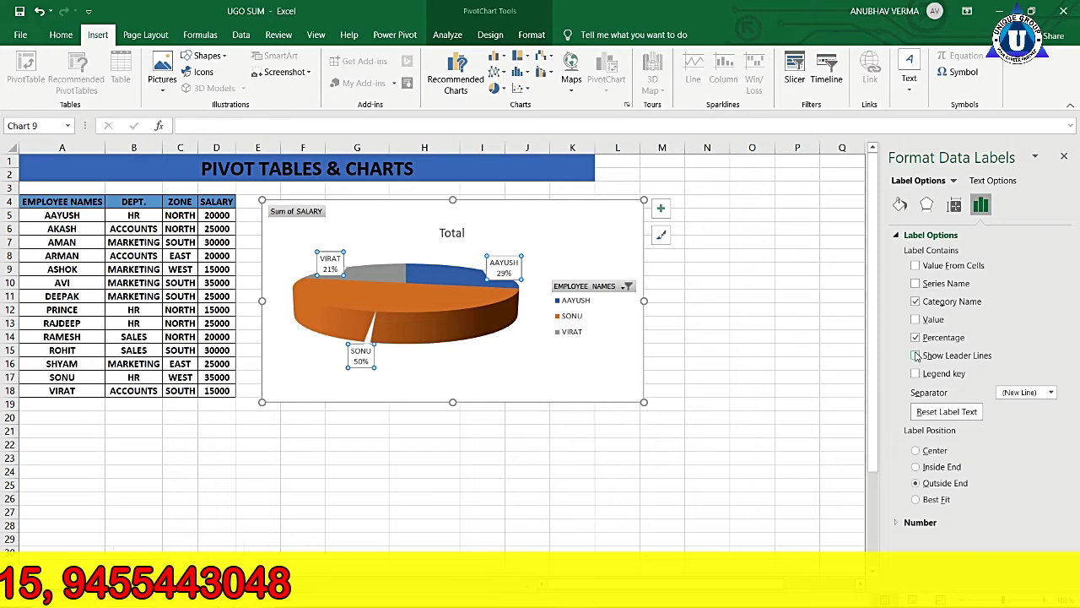
- Set callouts to show Series Name, Category Name, Value and Percentage, without legend keys
{"action": "left_click", "coordinate": [915, 319]}
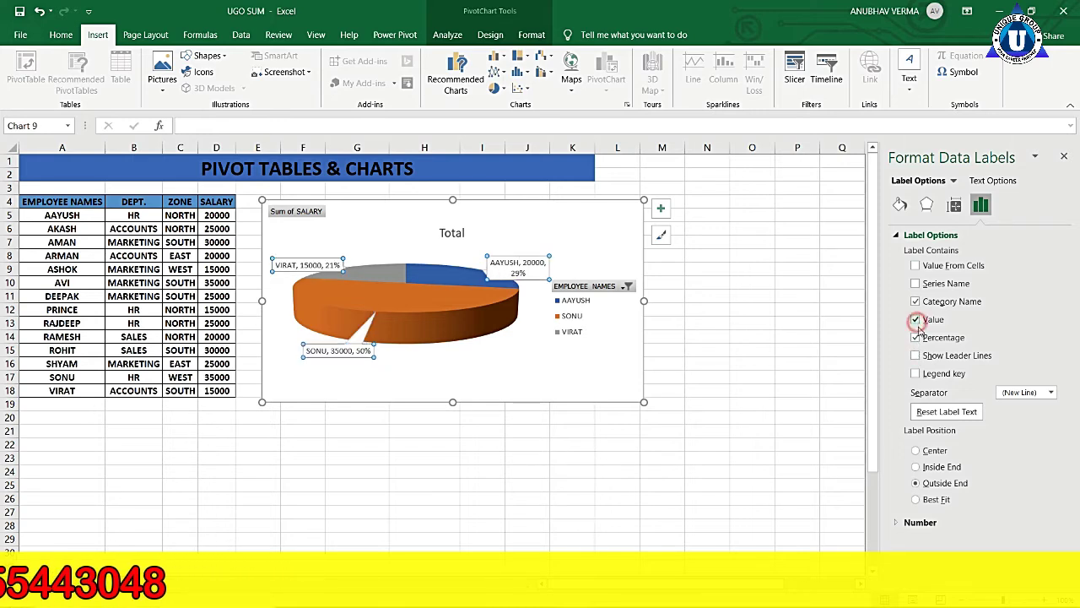
{"action": "left_click", "coordinate": [916, 337]}
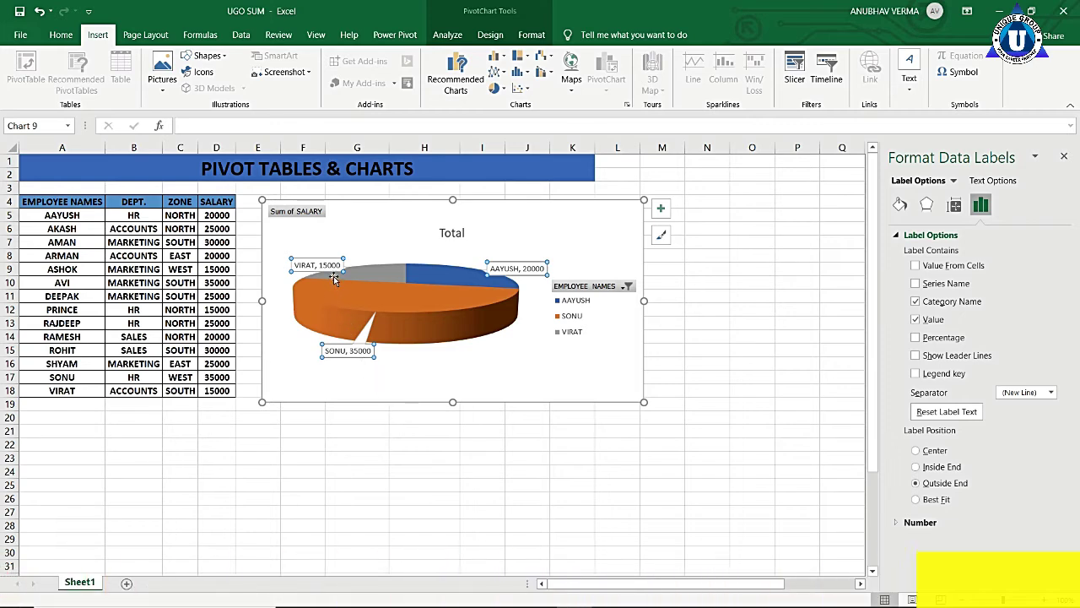
{"action": "mouse_move", "coordinate": [333, 272]}
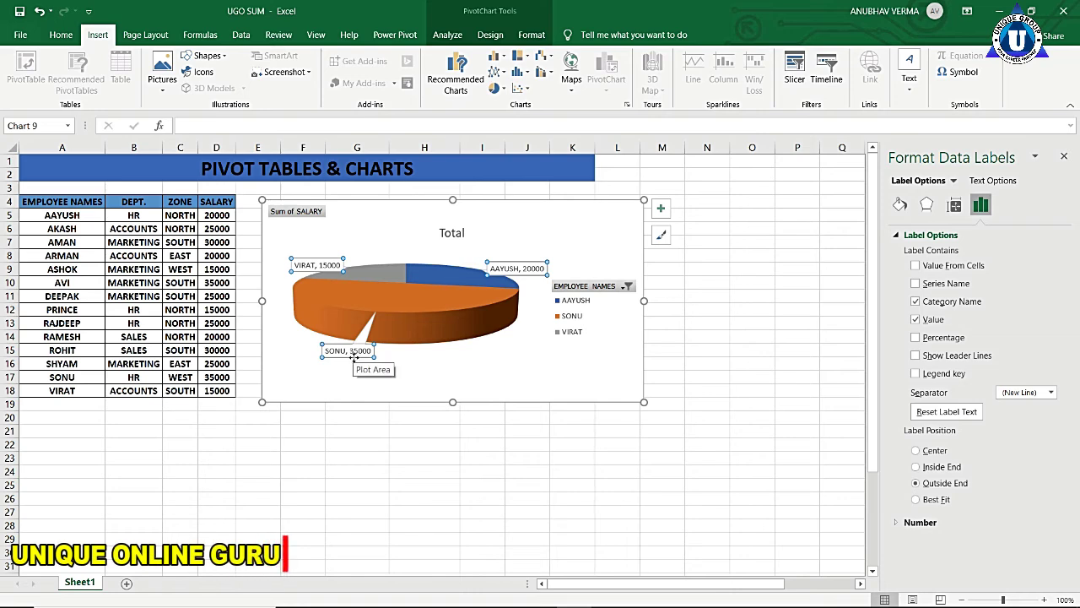
{"action": "left_click", "coordinate": [916, 282]}
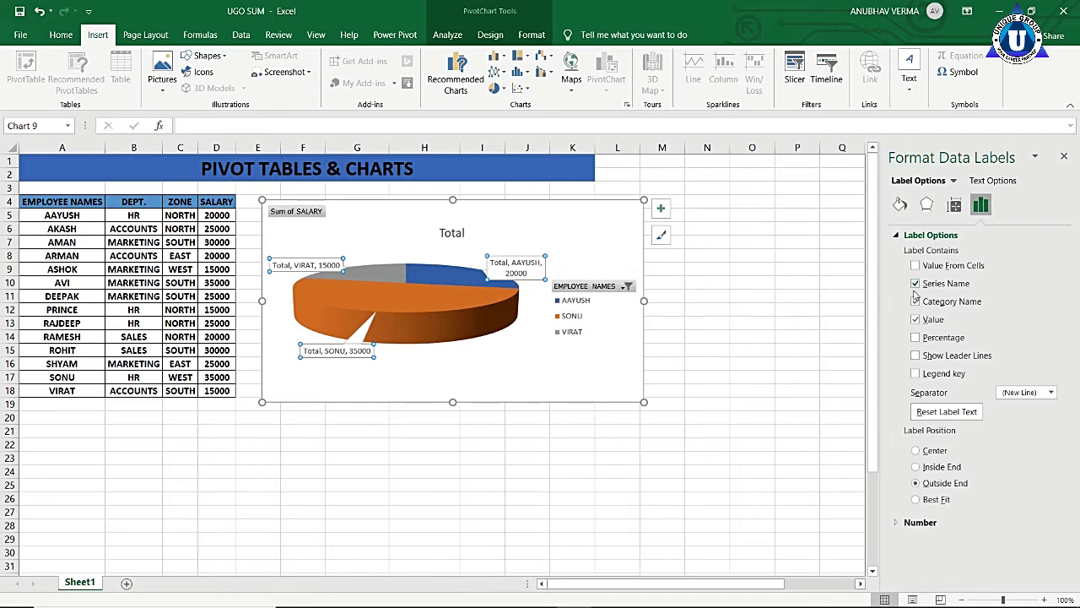
{"action": "left_click", "coordinate": [915, 338]}
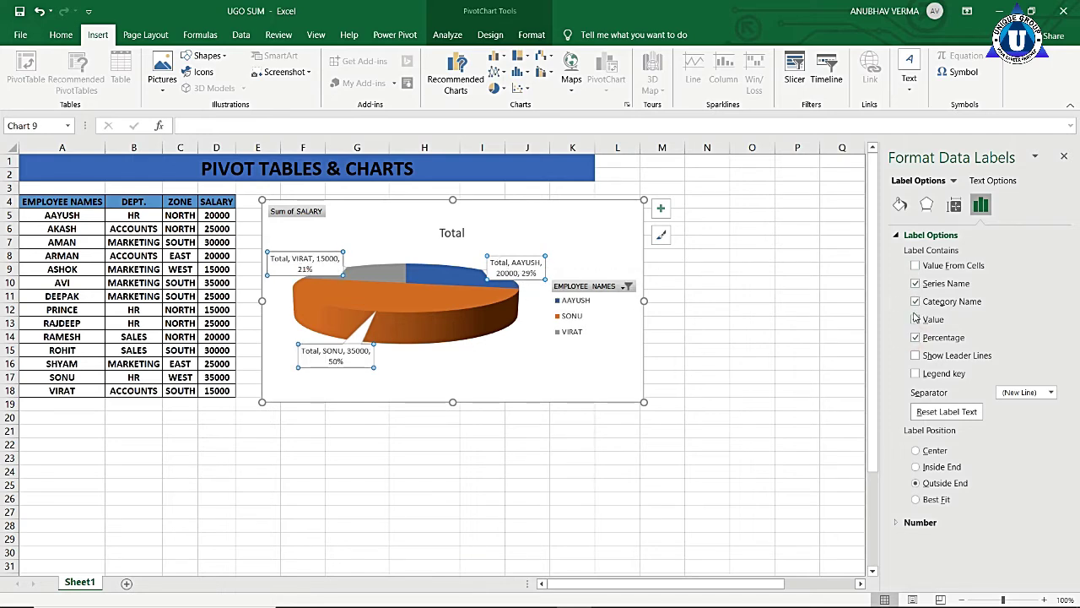
{"action": "left_click", "coordinate": [916, 320]}
{"action": "left_click", "coordinate": [916, 319]}
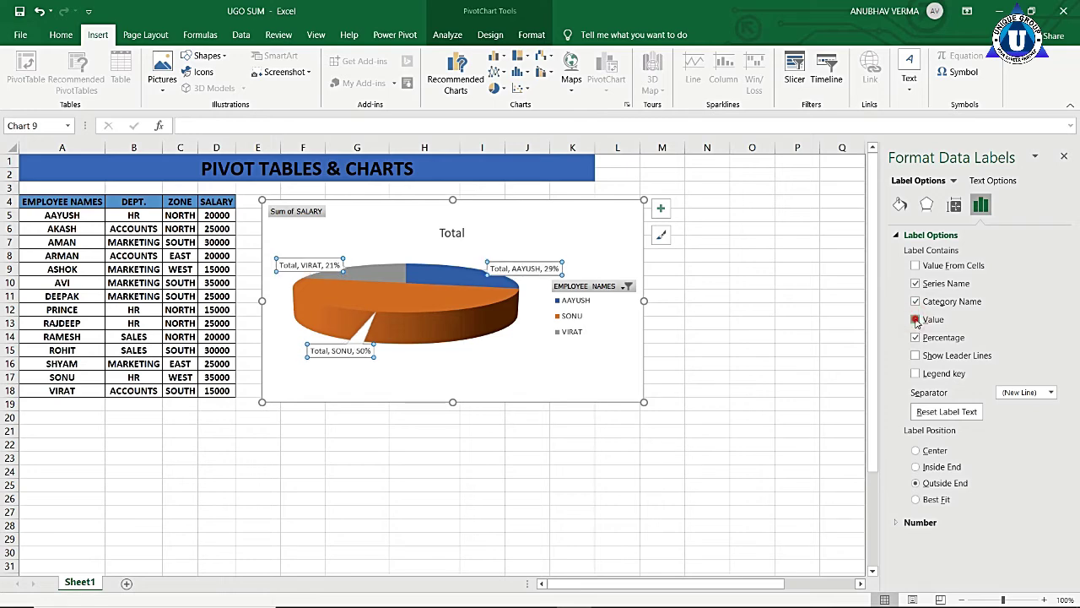
{"action": "left_click", "coordinate": [916, 375]}
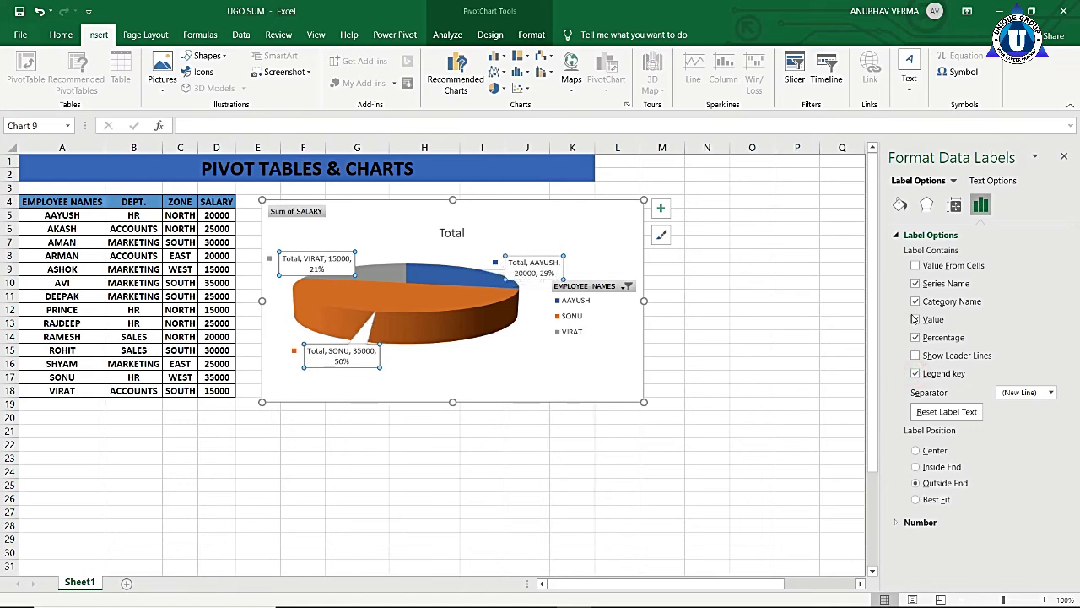
{"action": "left_click", "coordinate": [916, 374]}
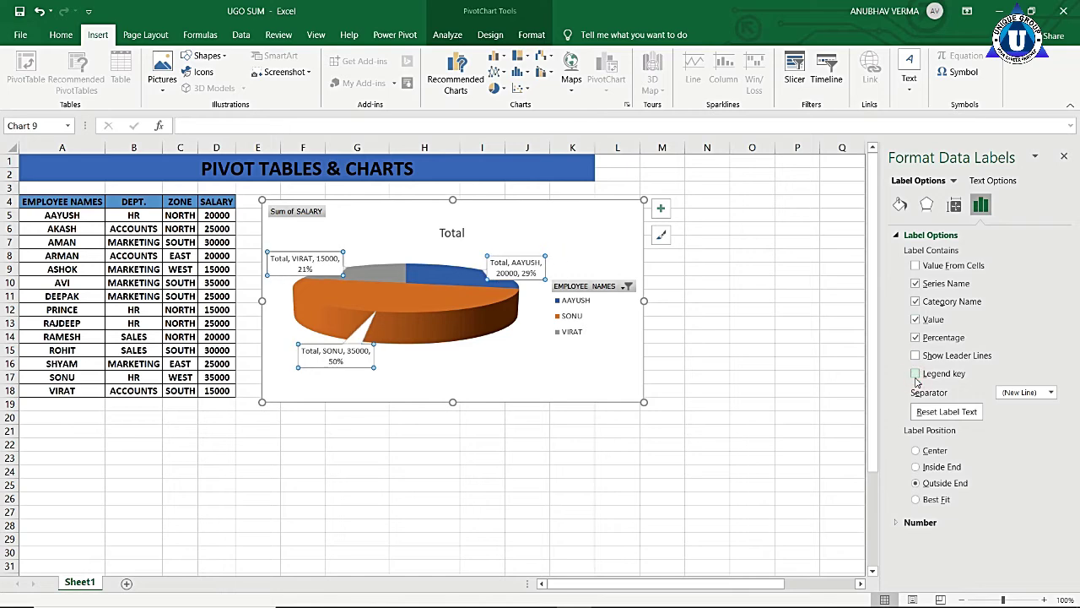
- Replace the Total chart title with SALARY and close the formatting pane
{"action": "left_click", "coordinate": [1065, 156]}
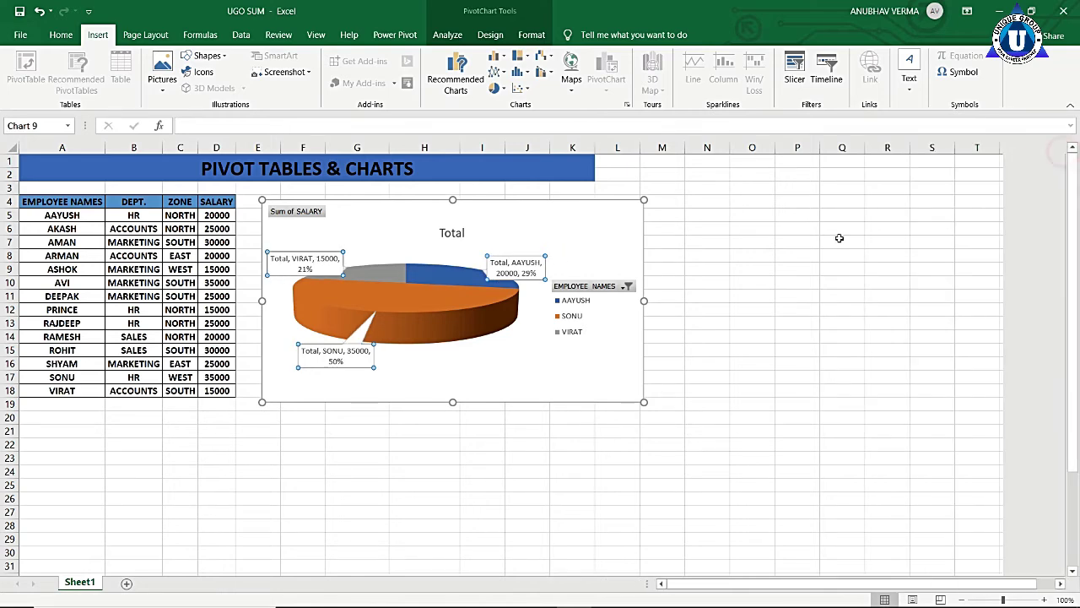
{"action": "left_click", "coordinate": [475, 343]}
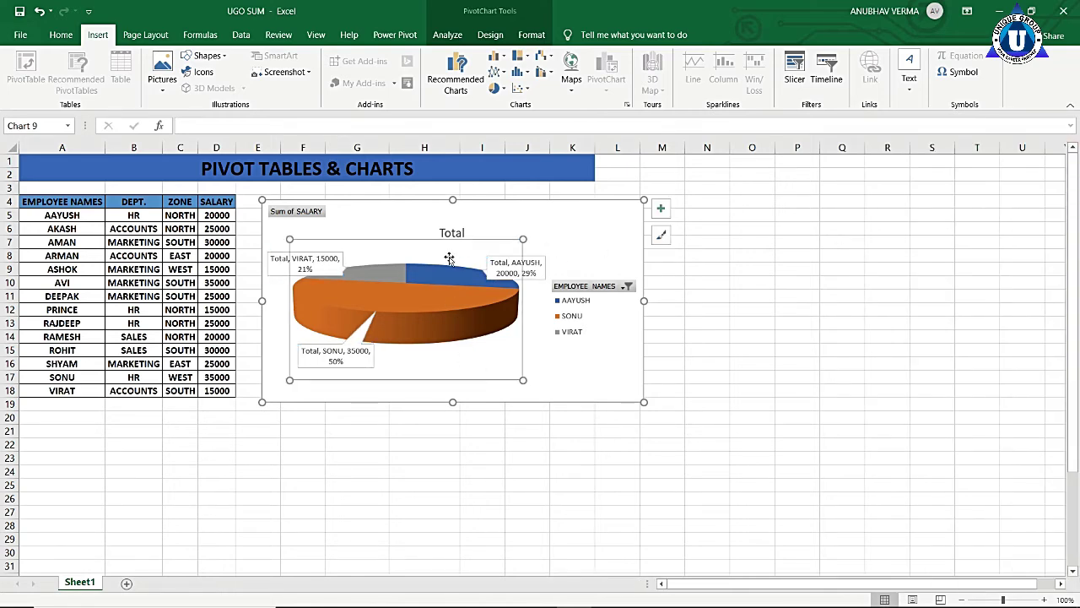
{"action": "left_click", "coordinate": [452, 232]}
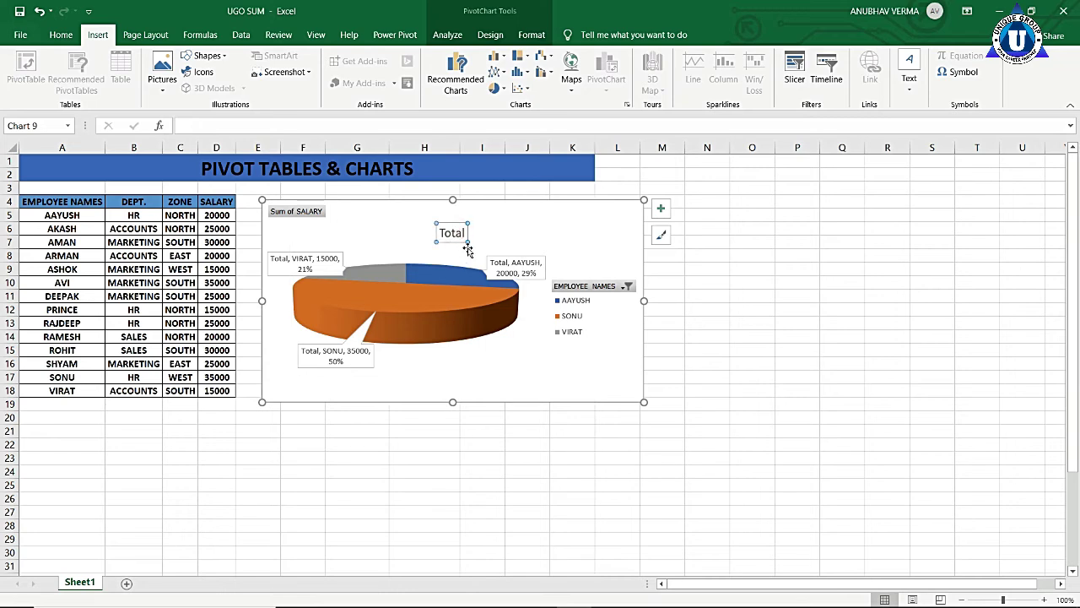
{"action": "double_click", "coordinate": [465, 234]}
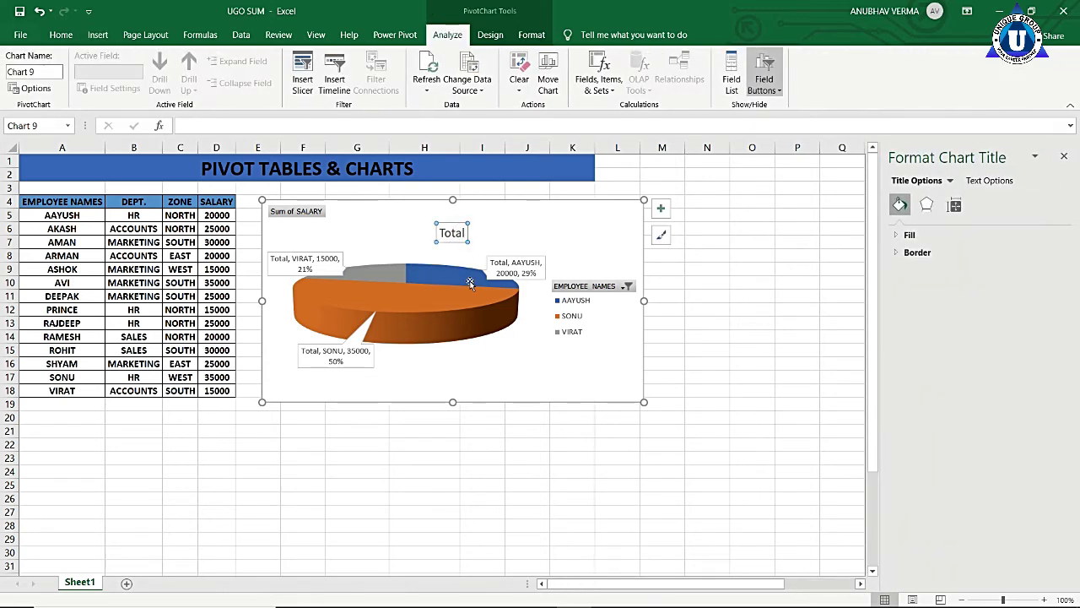
{"action": "left_click", "coordinate": [477, 233]}
{"action": "left_click", "coordinate": [454, 234]}
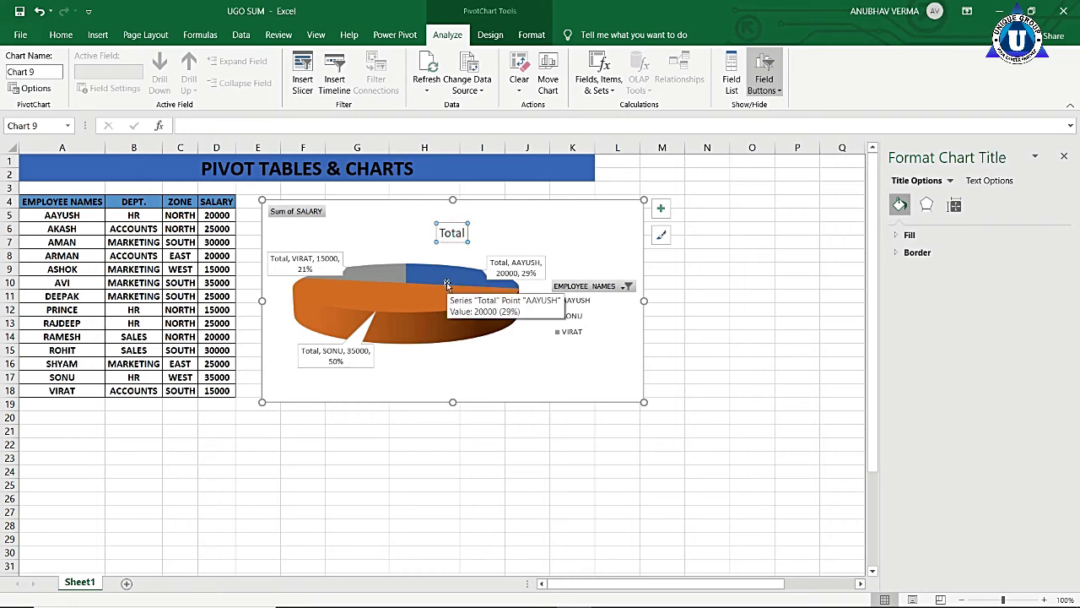
{"action": "type", "text": "SALARY"}
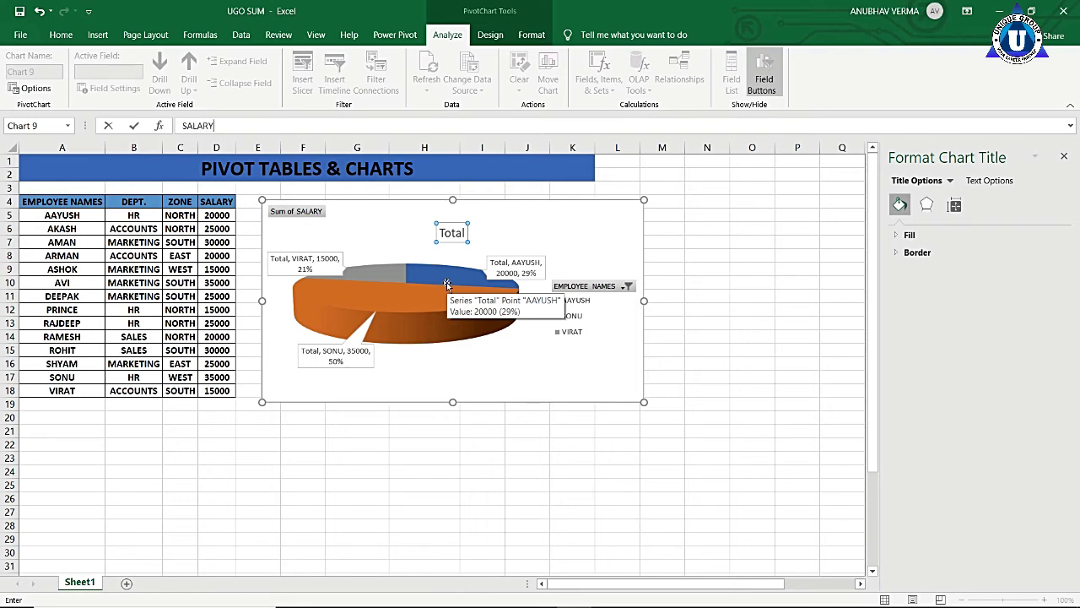
{"action": "key", "text": "Return"}
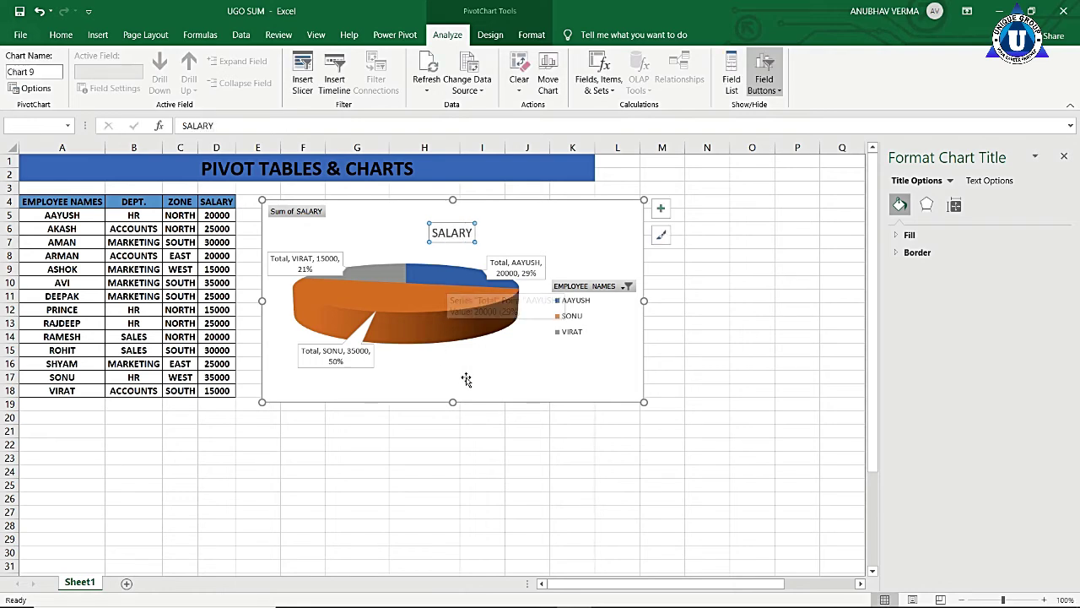
{"action": "left_click", "coordinate": [466, 377]}
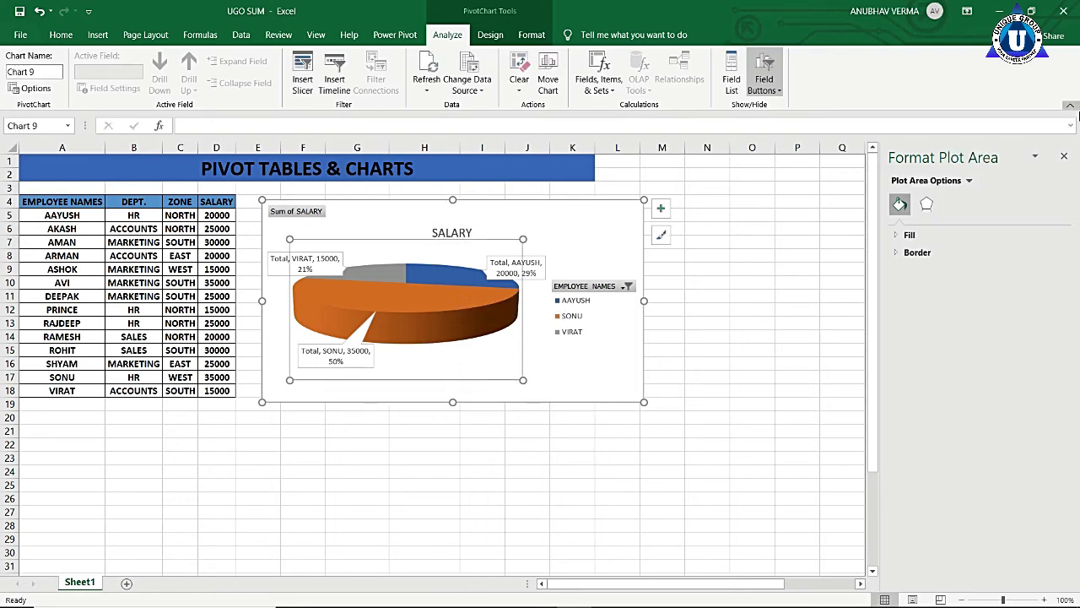
{"action": "left_click", "coordinate": [1064, 156]}
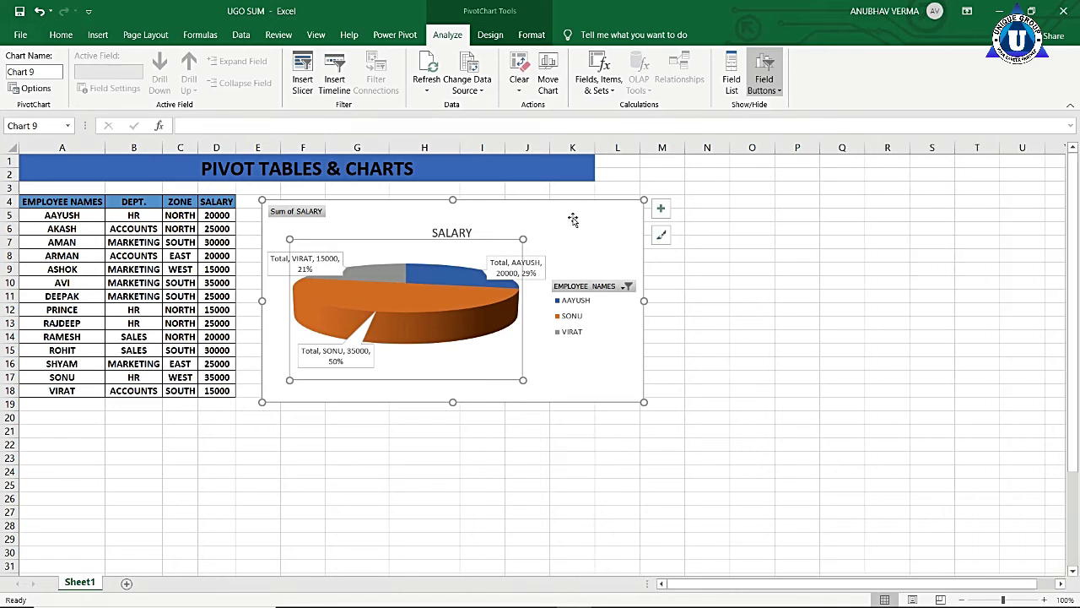
- Drag the chart right and add AKASH and AMAN to the filter, totalling 125000
{"action": "left_click_drag", "start_coordinate": [573, 220], "coordinate": [834, 282]}
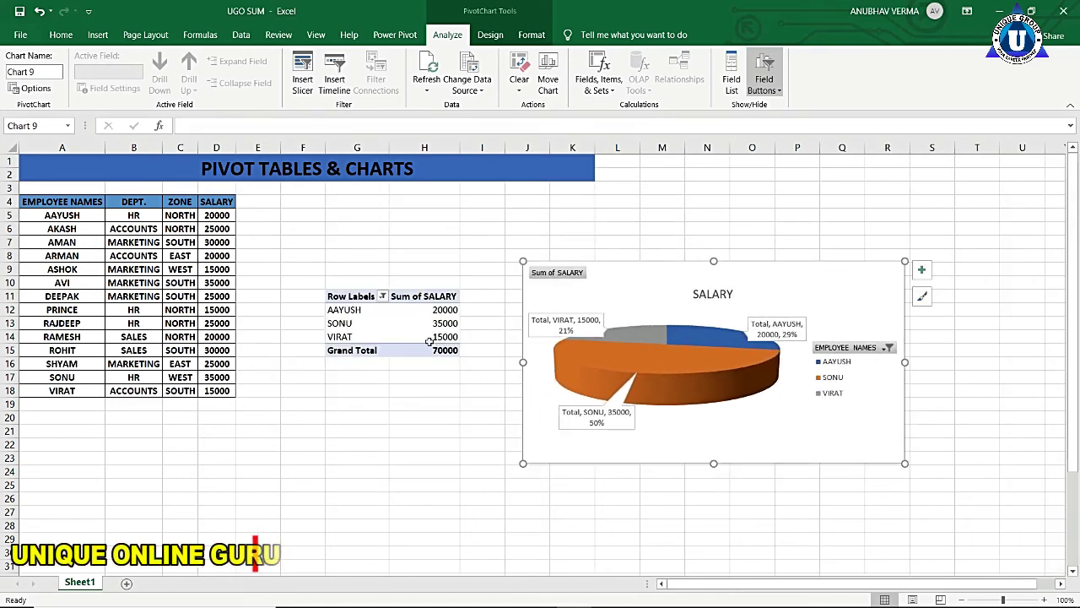
{"action": "left_click", "coordinate": [383, 296]}
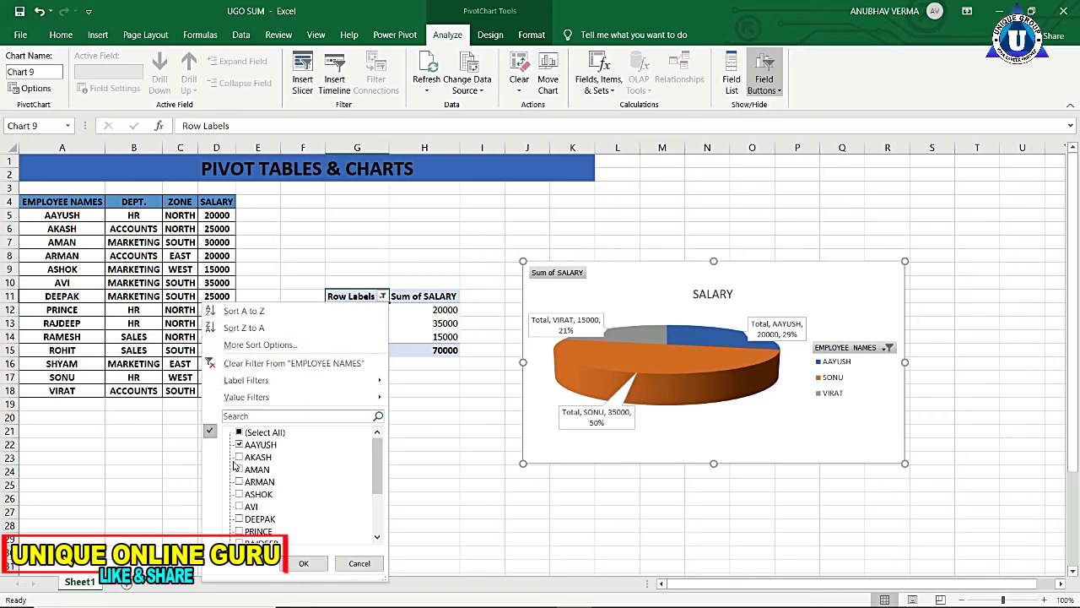
{"action": "left_click", "coordinate": [239, 457]}
{"action": "left_click", "coordinate": [239, 470]}
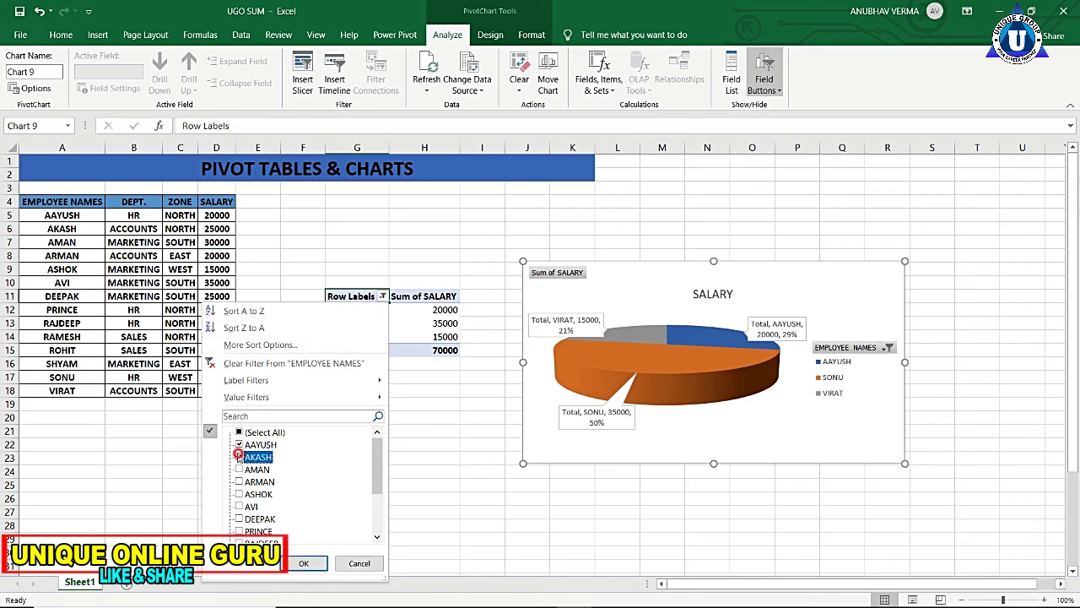
{"action": "left_click", "coordinate": [296, 564]}
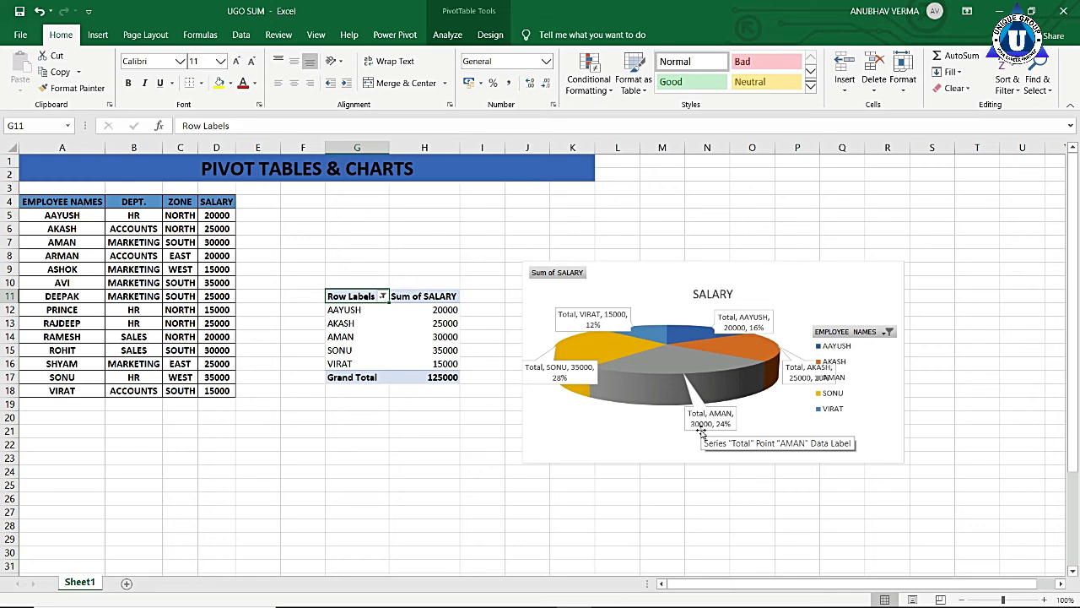
- Swap AAYUSH and AKASH for ASHOK in the employee filter, totalling 95000
{"action": "left_click", "coordinate": [384, 296]}
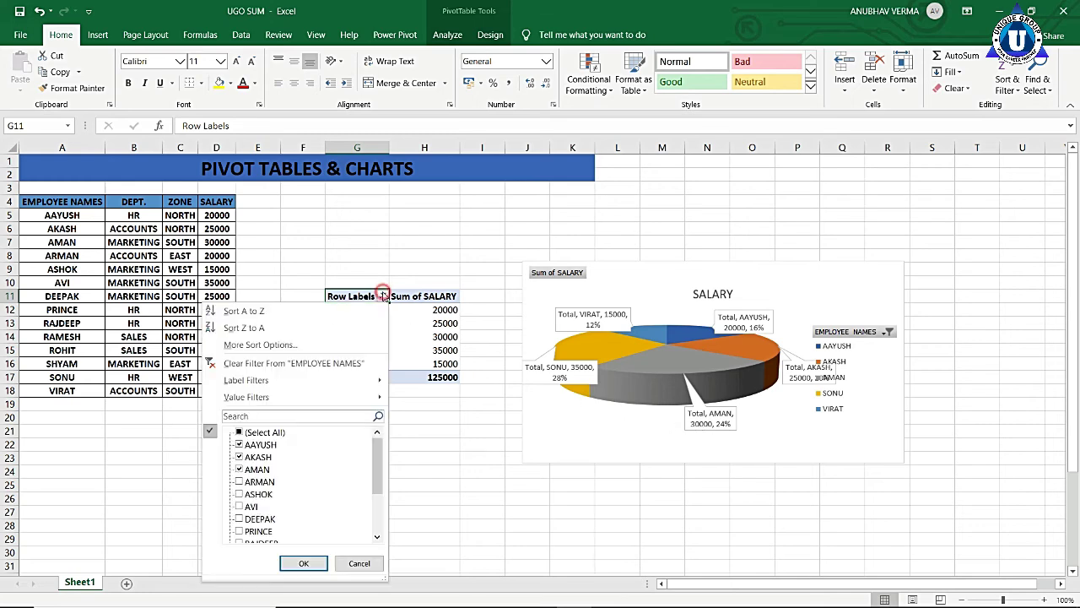
{"action": "left_click", "coordinate": [266, 492]}
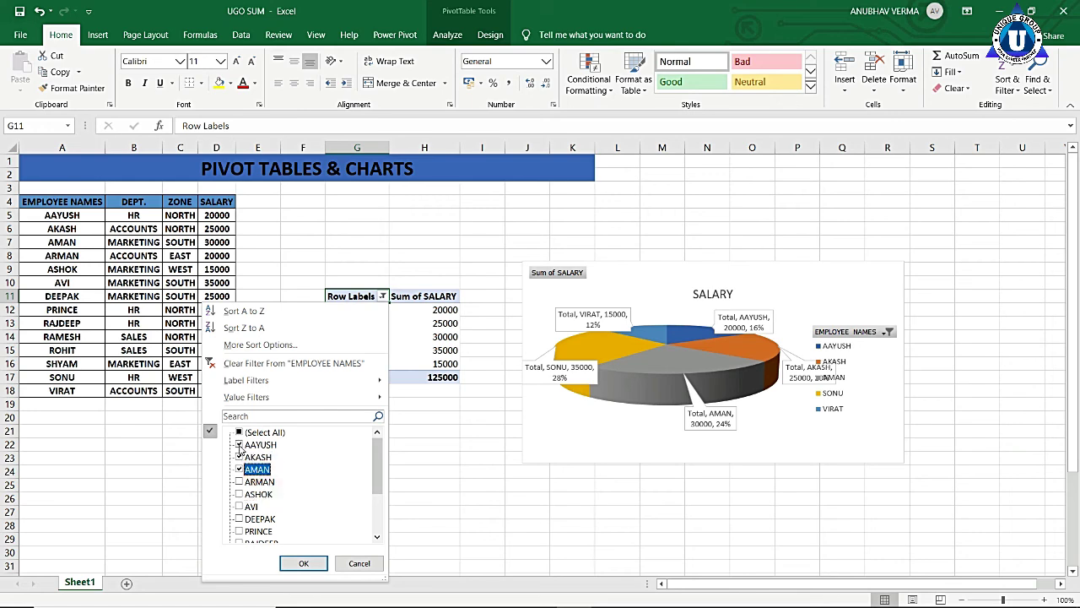
{"action": "left_click", "coordinate": [240, 445]}
{"action": "left_click", "coordinate": [239, 457]}
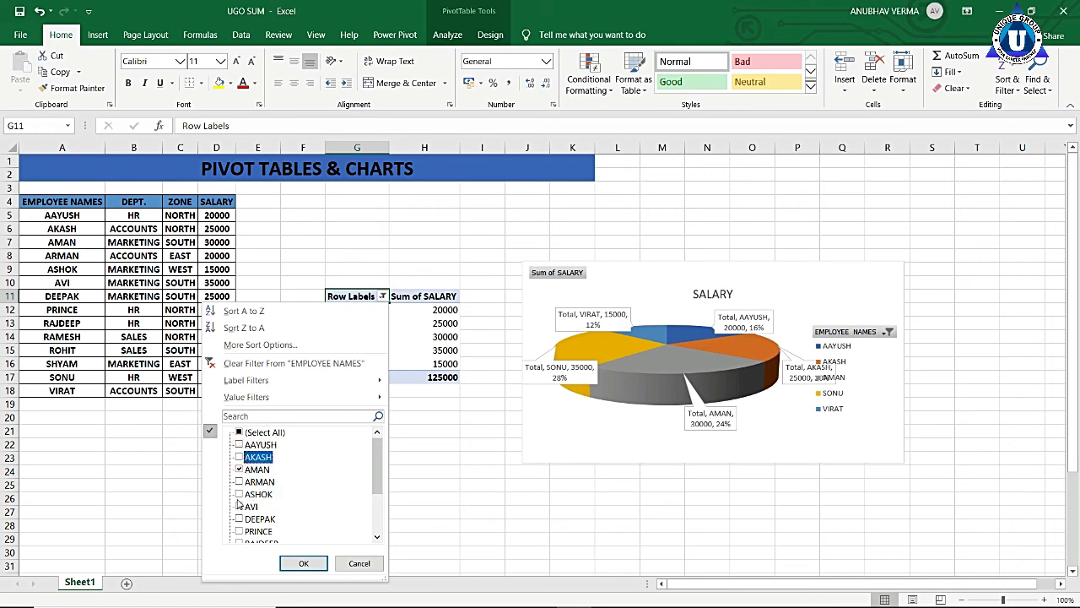
{"action": "left_click", "coordinate": [239, 494]}
{"action": "left_click", "coordinate": [301, 563]}
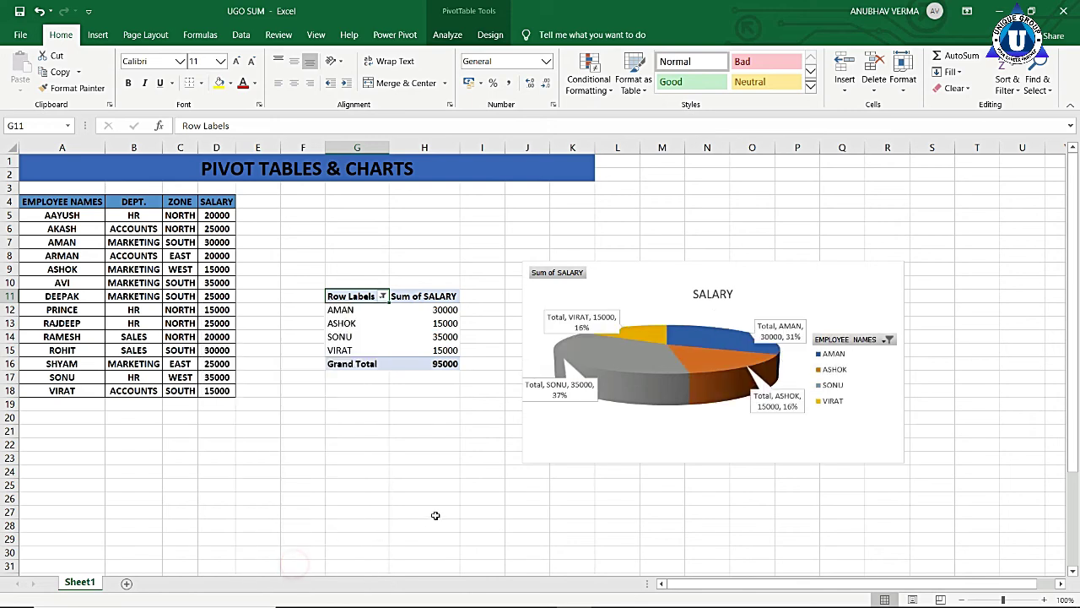